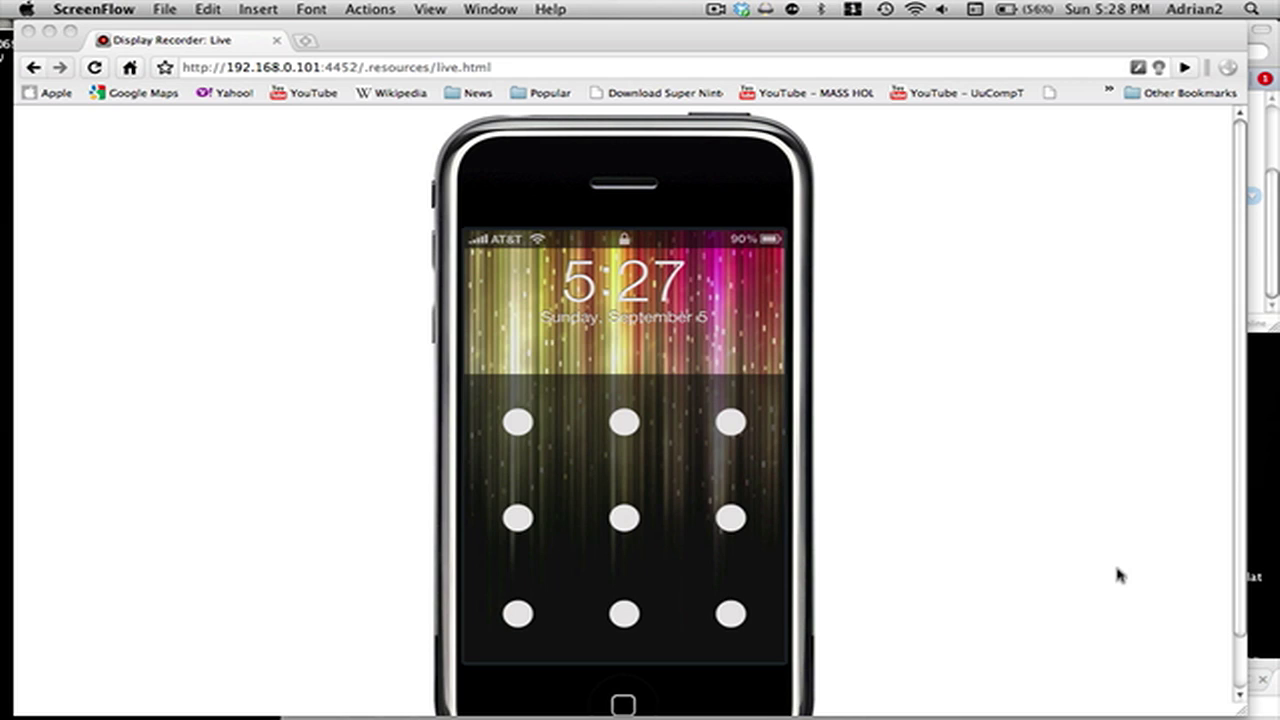
# Bring Skype forward and double-click the Cell contact to call the iPhone.
pyautogui.click(1262, 296)
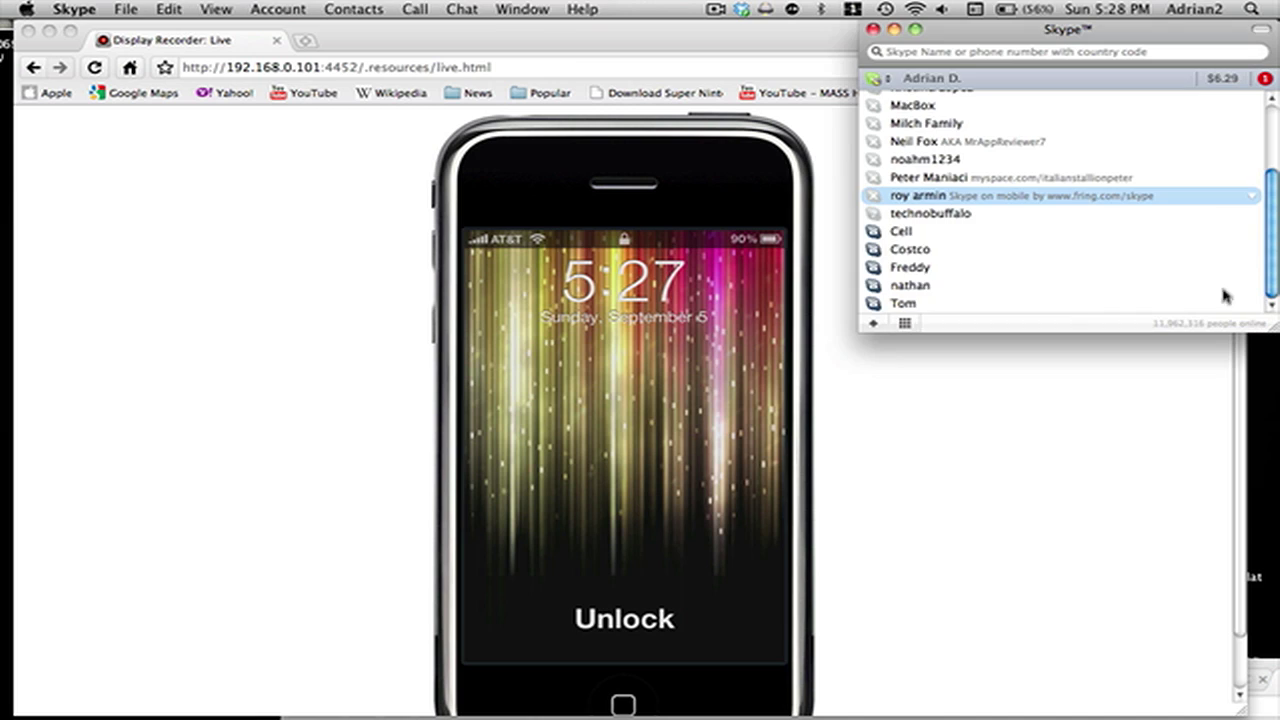
pyautogui.click(900, 233)
pyautogui.doubleClick(900, 233)
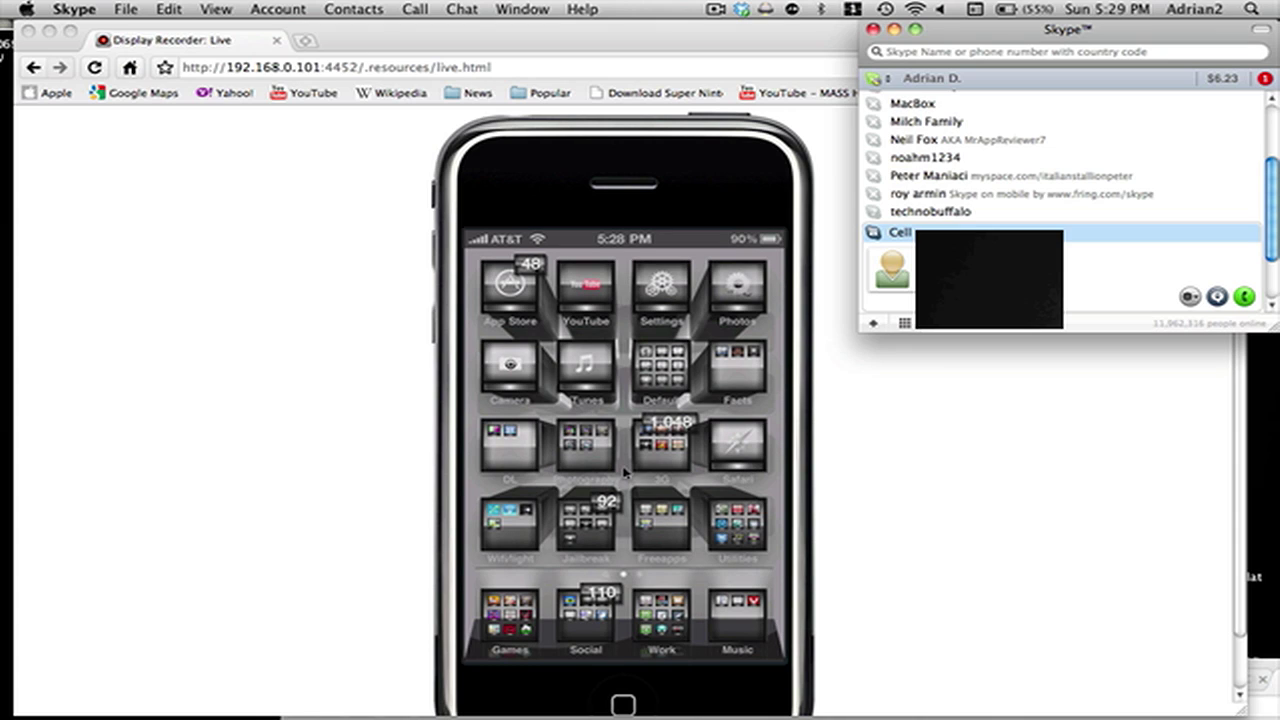
# Close the Skype contact list and return to Chrome's mirrored iPhone view.
pyautogui.click(874, 30)
pyautogui.click(899, 243)
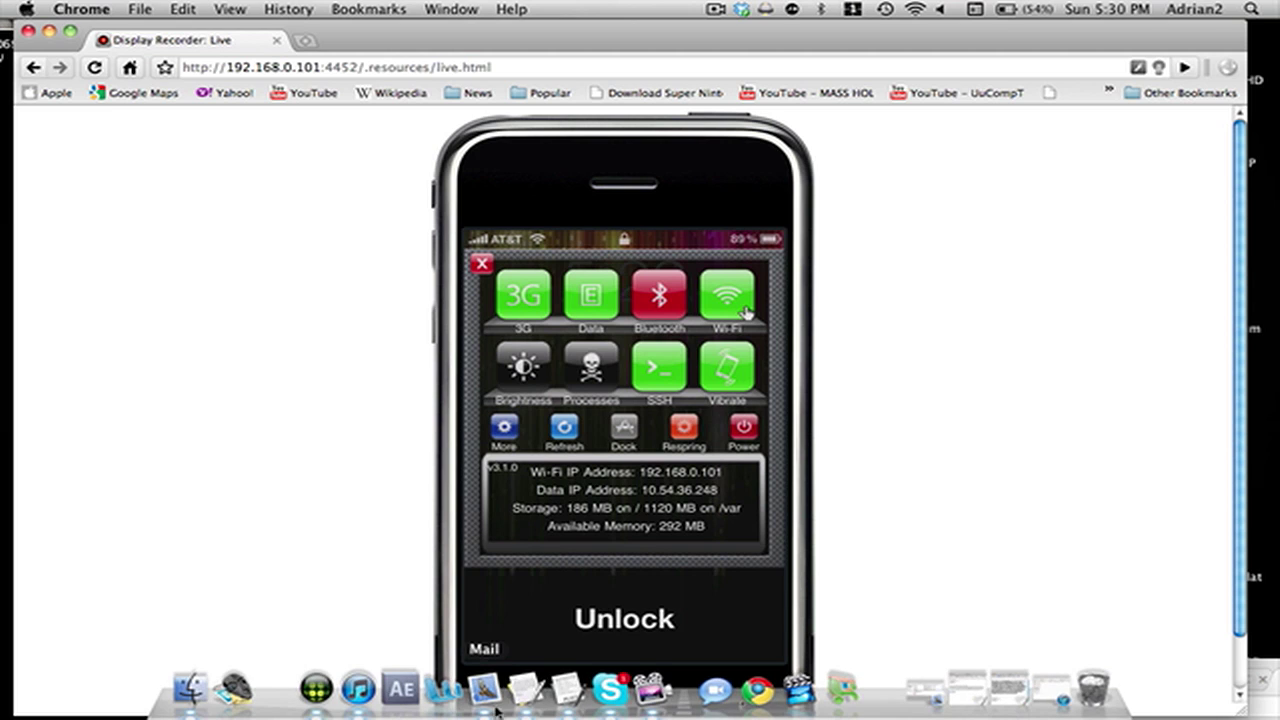
# Launch Fugu from Spotlight and move its window lower on screen.
pyautogui.press('super+space')
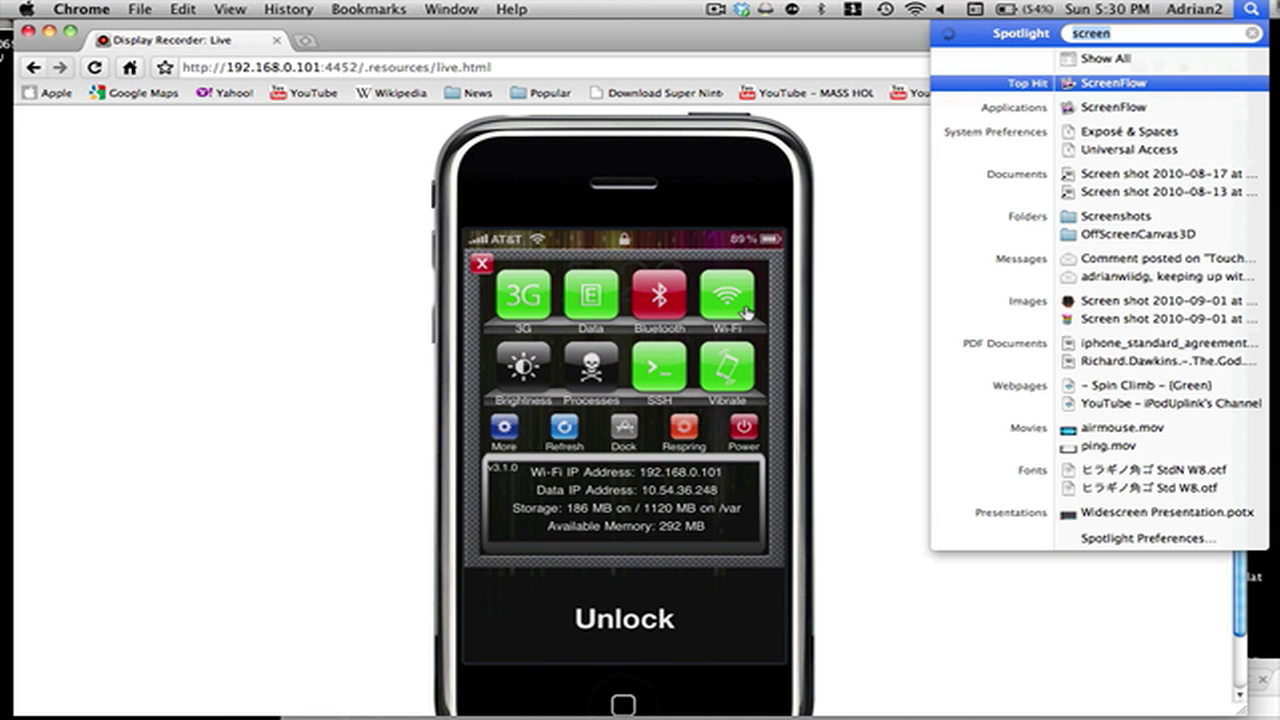
pyautogui.write('fugu')
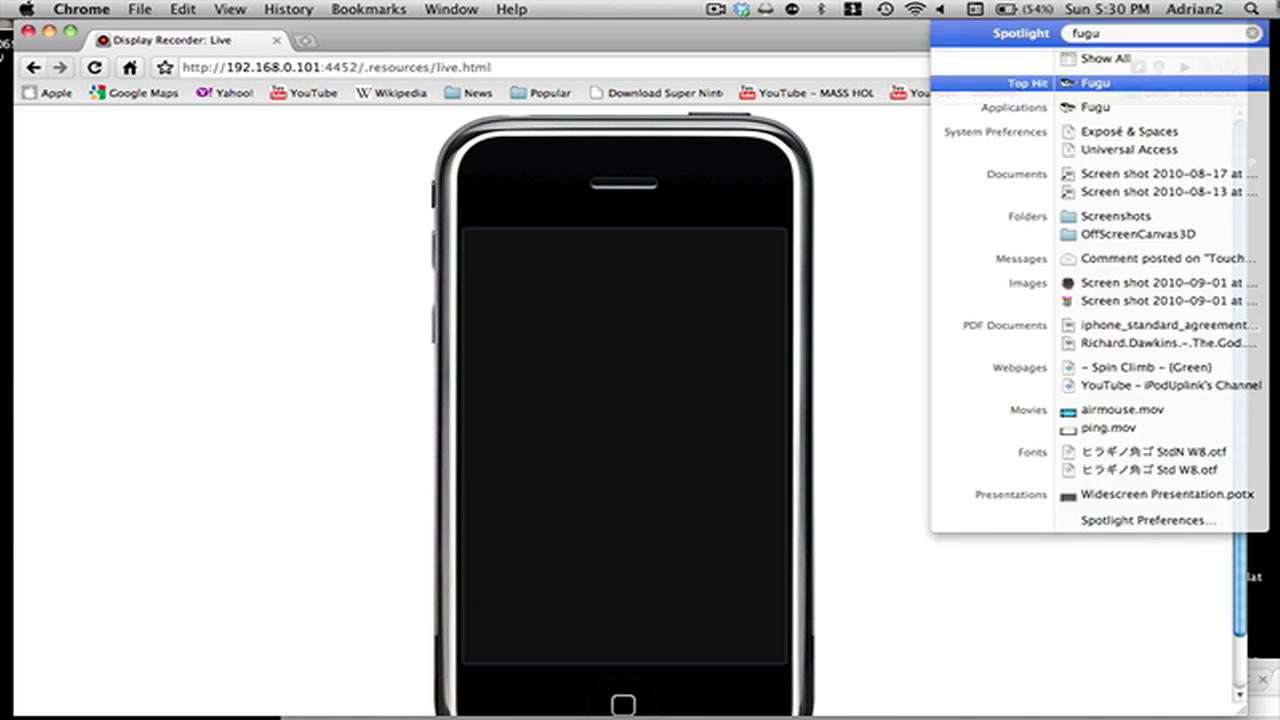
pyautogui.press('Return')
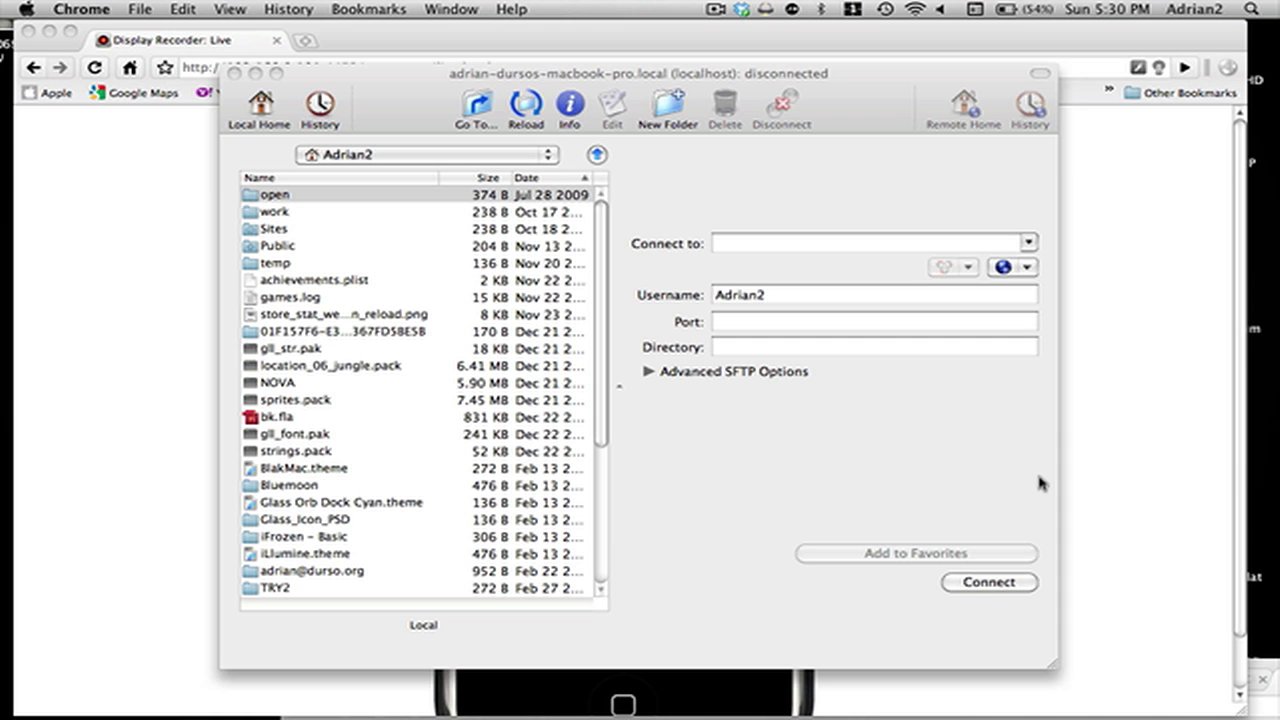
pyautogui.moveTo(684, 86); pyautogui.dragTo(811, 500)
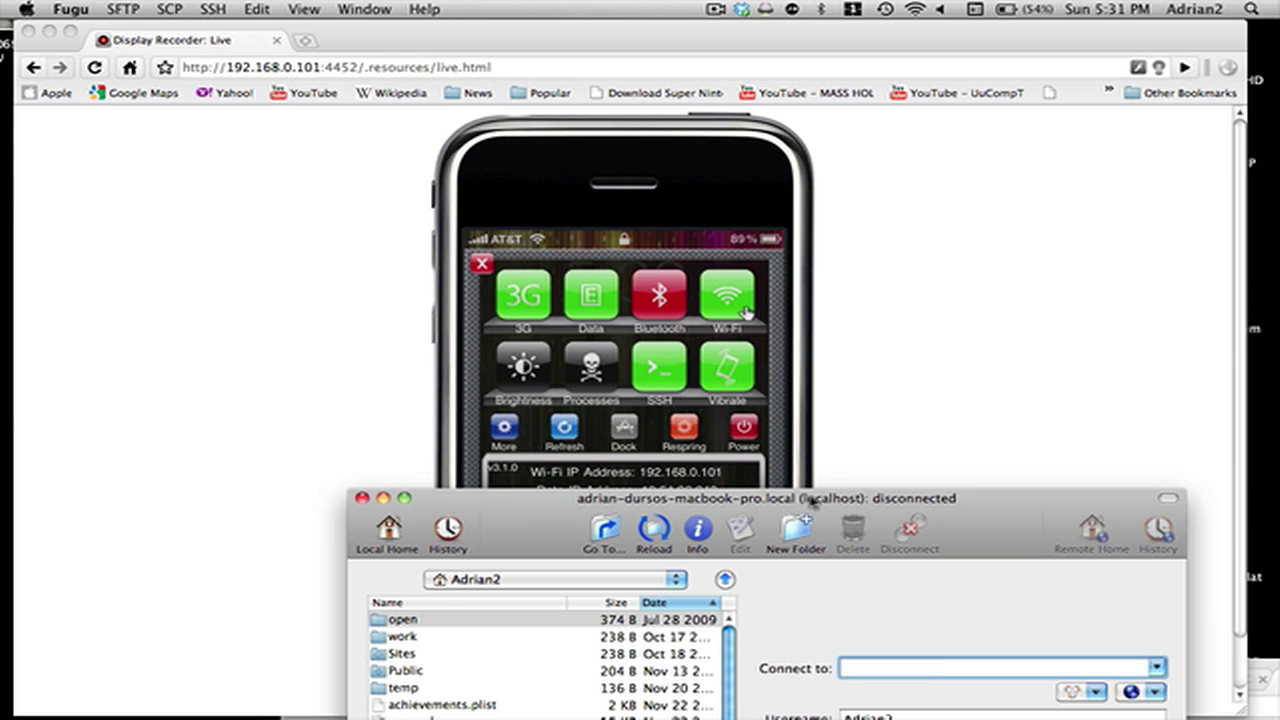
# Enter 192.168.0.101 as the host to connect to.
pyautogui.write('192.168.1.105')
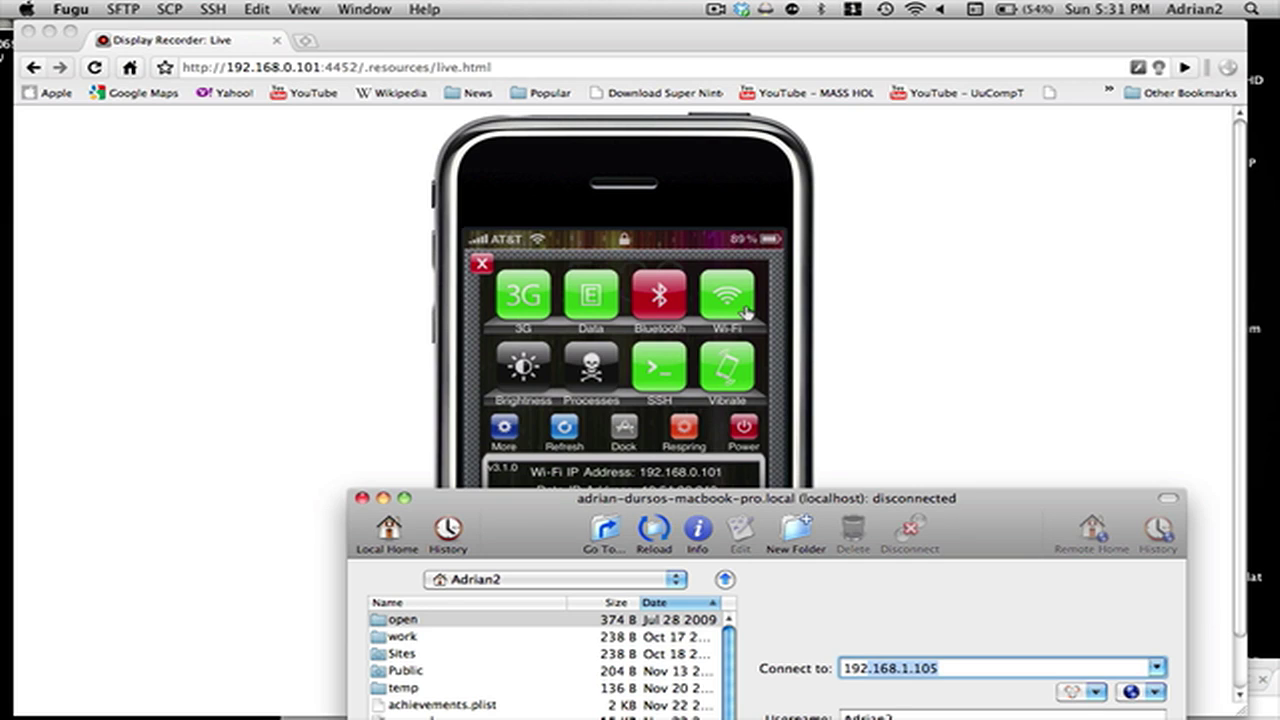
pyautogui.press('Right')
pyautogui.press('BackSpace')
pyautogui.press('BackSpace')
pyautogui.press('BackSpace')
pyautogui.press('BackSpace')
pyautogui.press('BackSpace')
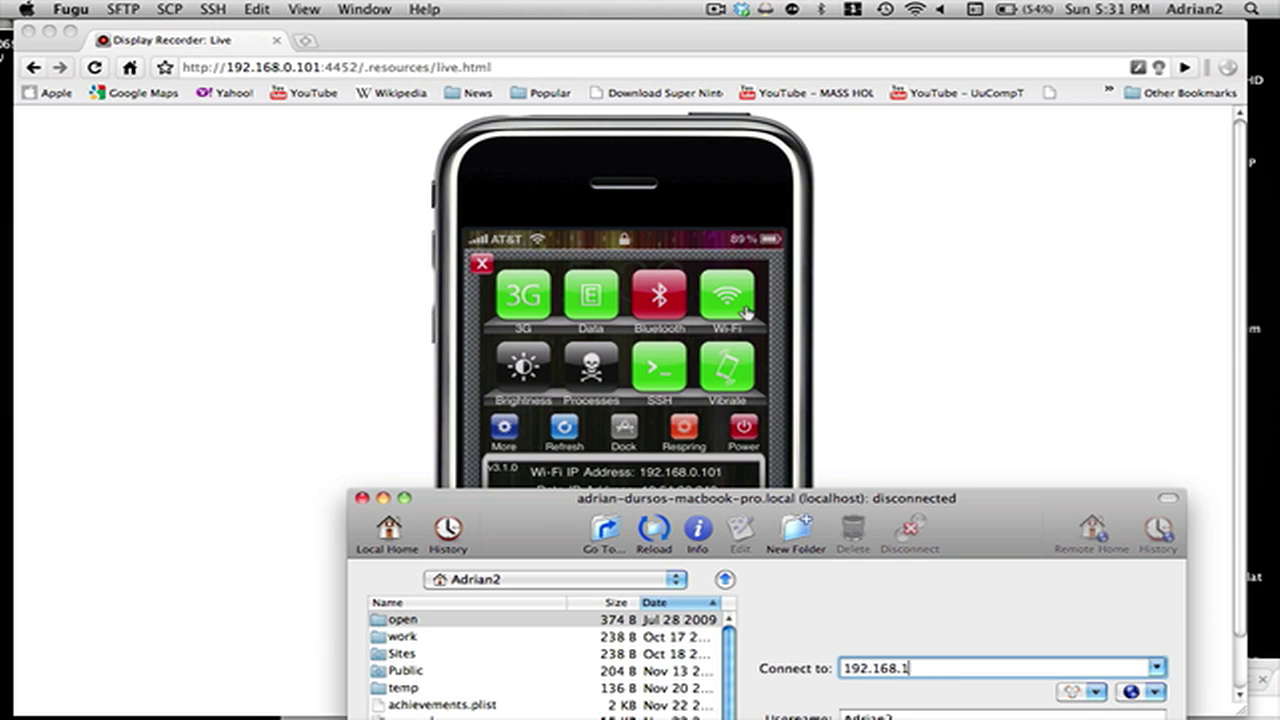
pyautogui.write('0.')
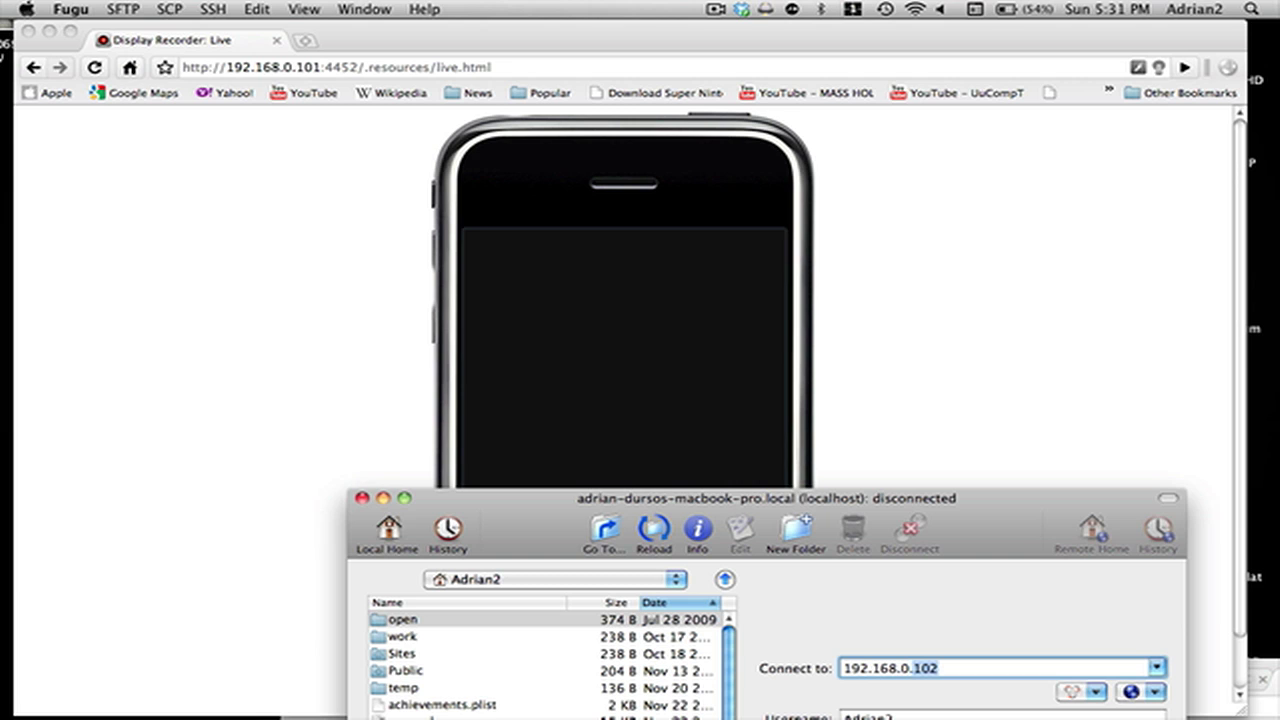
pyautogui.write('101')
# Set the connection's username to root and port to 22.
pyautogui.moveTo(818, 490); pyautogui.dragTo(979, 250)
pyautogui.click(1040, 472)
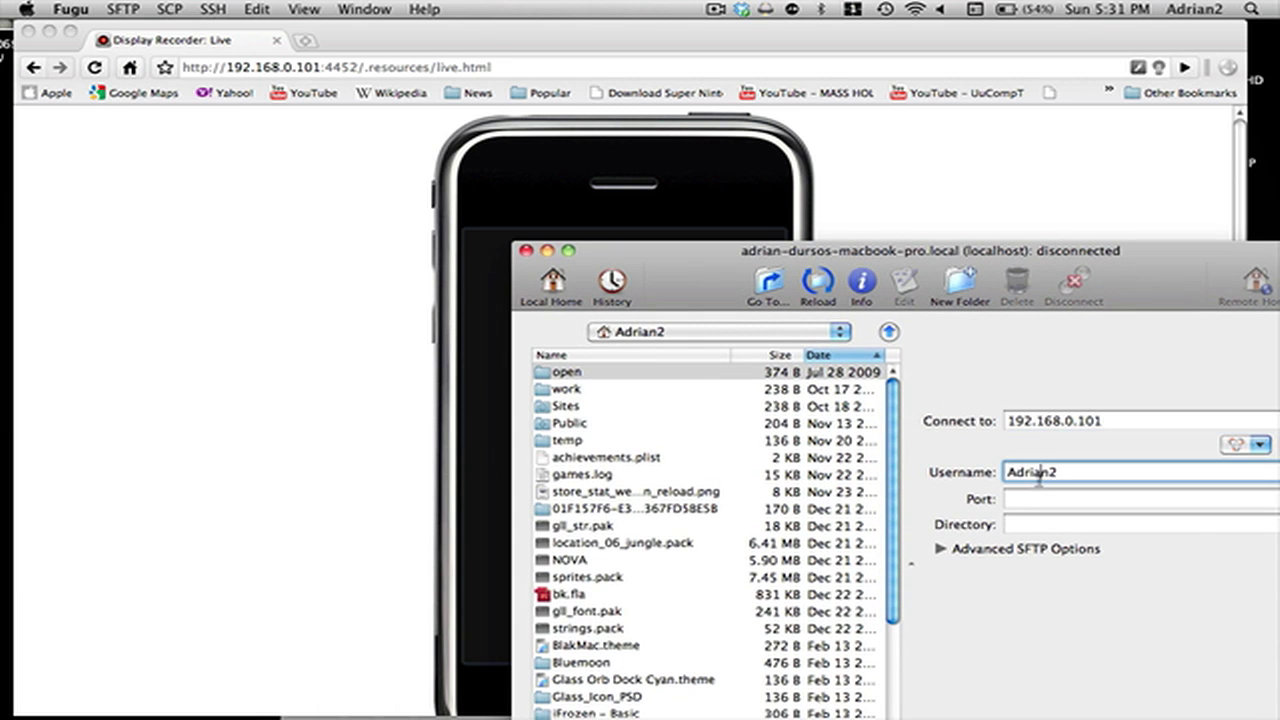
pyautogui.doubleClick(1040, 474)
pyautogui.write('root')
pyautogui.press('Tab')
pyautogui.write('22')
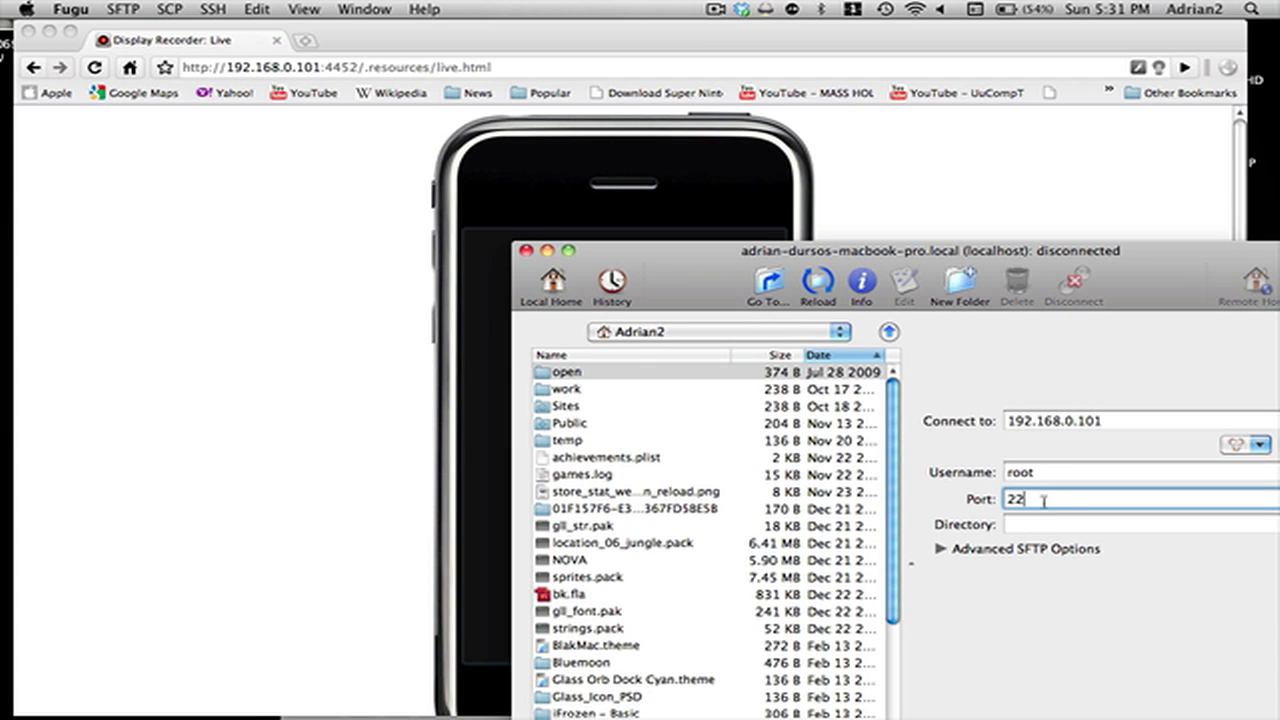
# Copy /var/mobile/Library/Preferences from the YouTube window into Fugu's Directory field.
pyautogui.click(1023, 521)
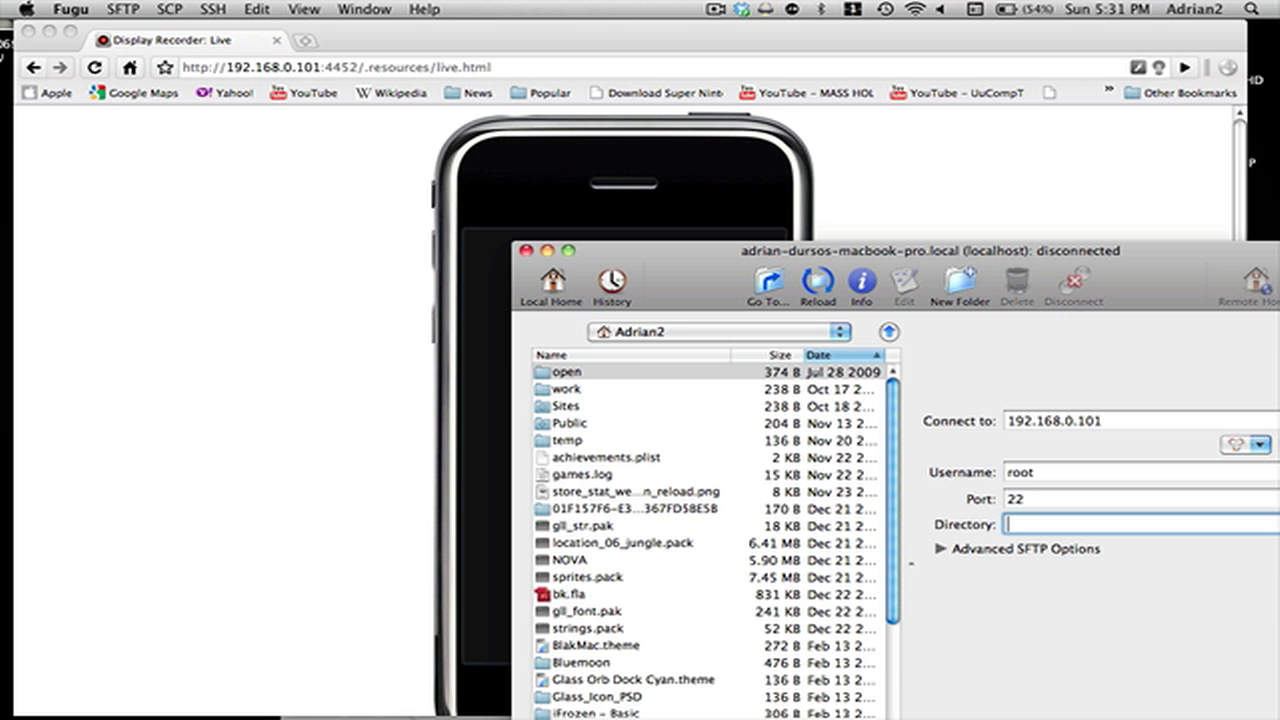
pyautogui.press('F9')
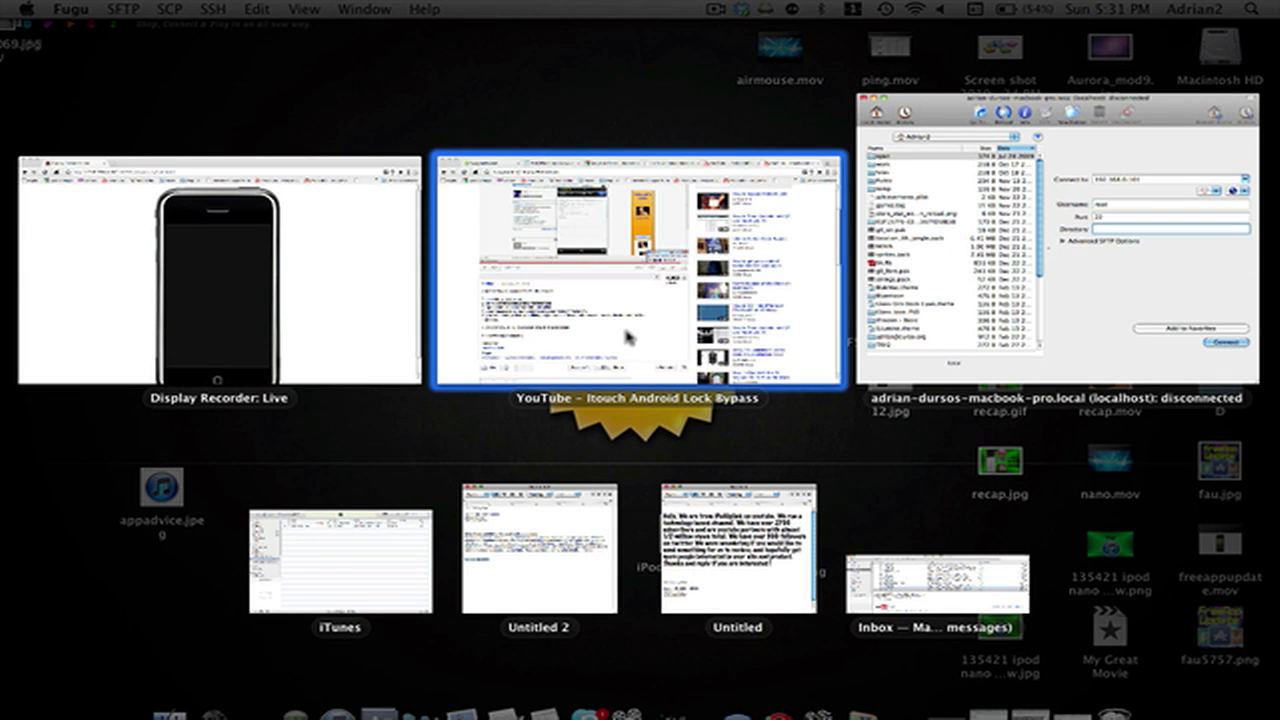
pyautogui.click(629, 334)
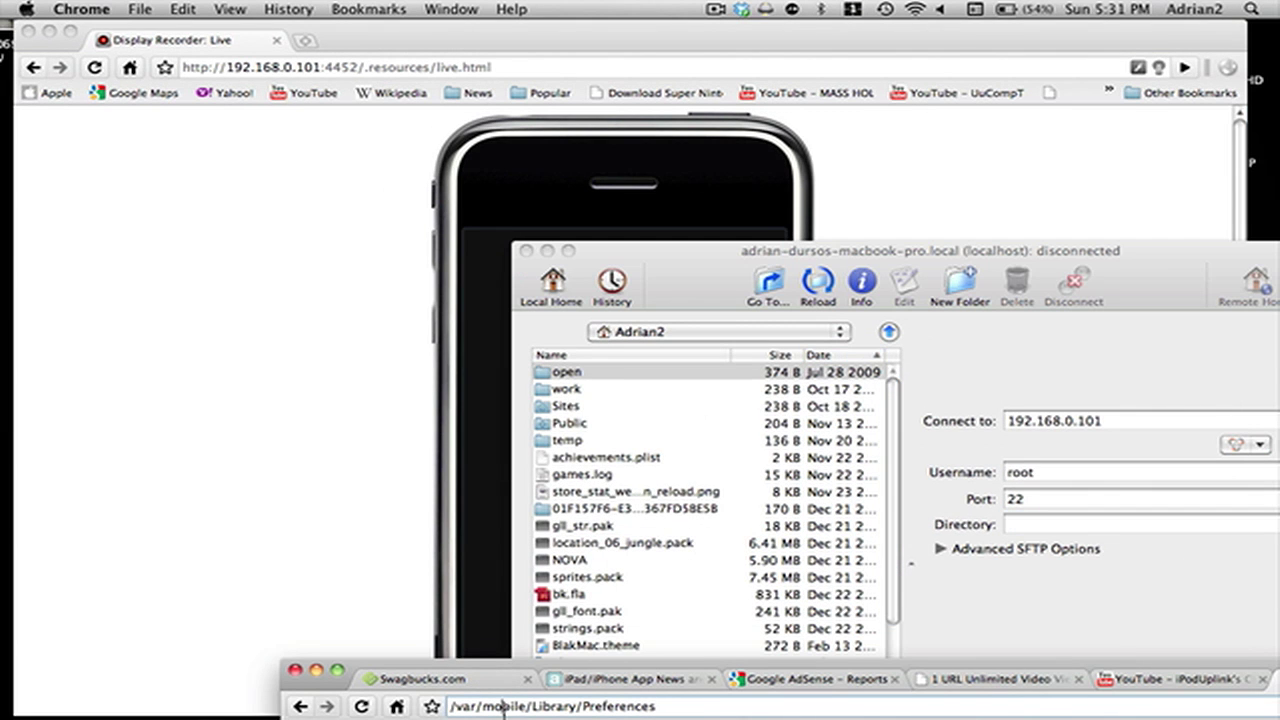
pyautogui.click(504, 706)
pyautogui.press('super+c')
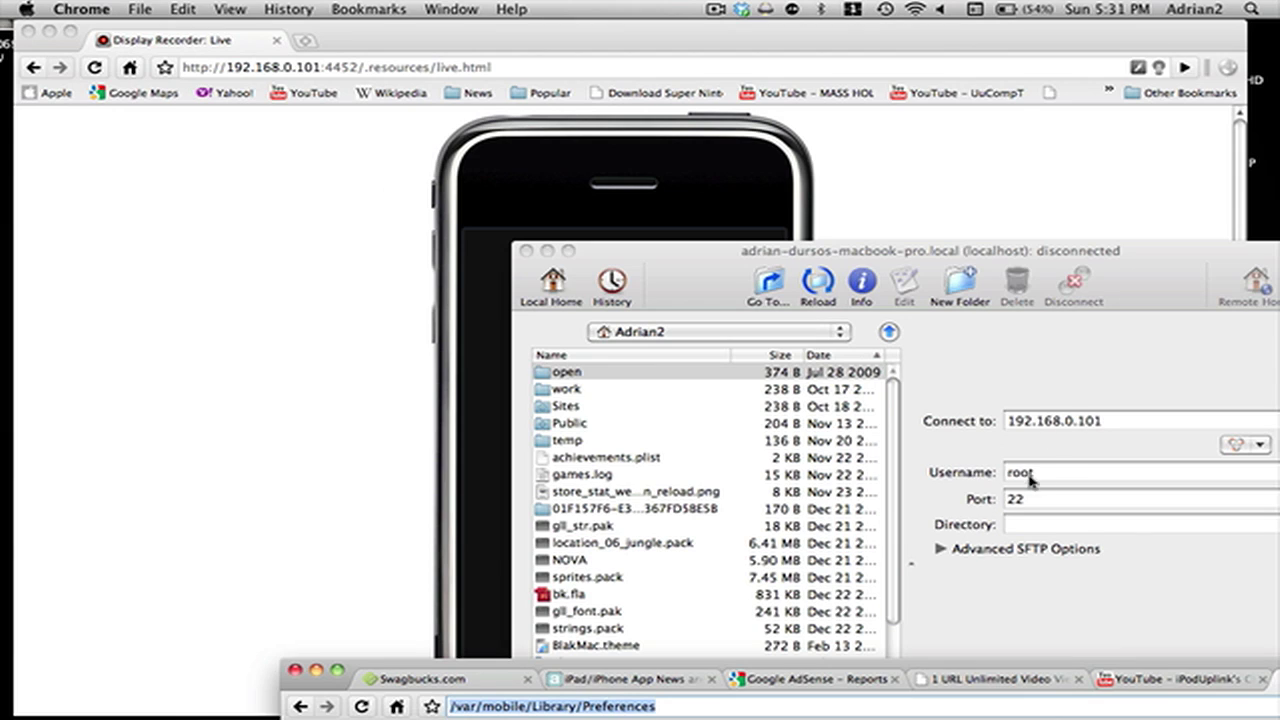
pyautogui.click(1035, 477)
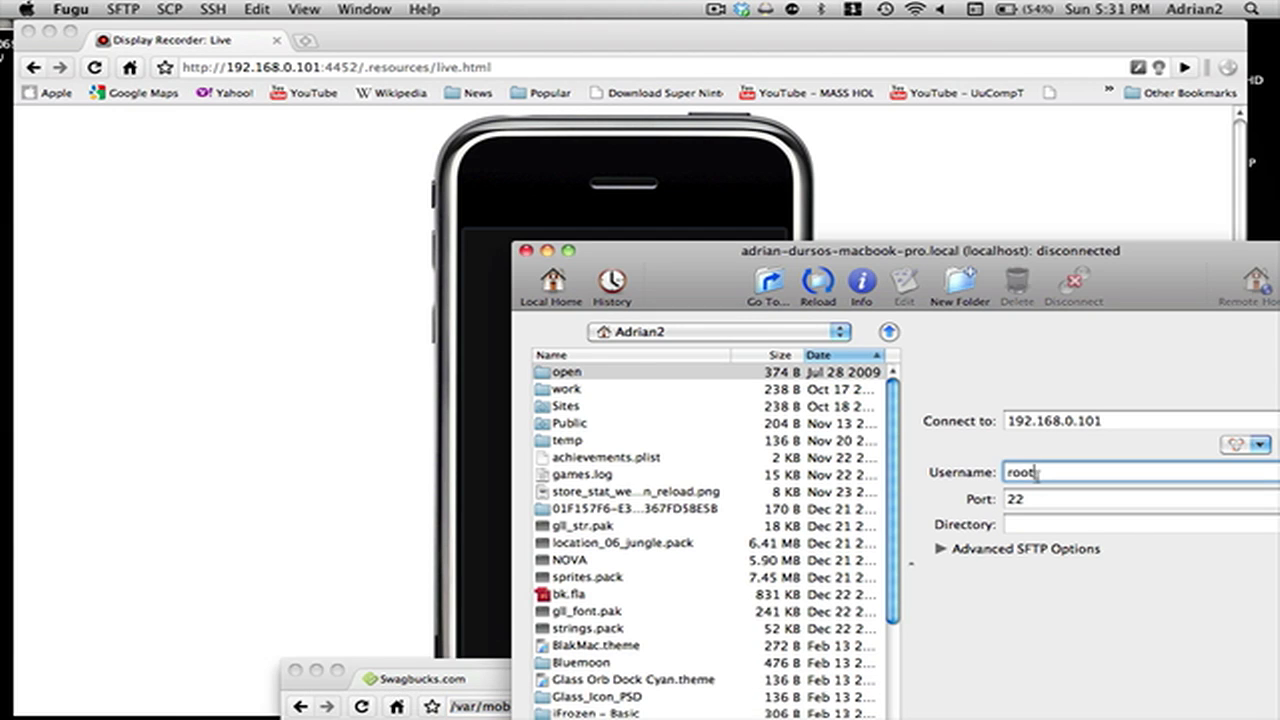
pyautogui.click(1022, 526)
pyautogui.press('super+v')
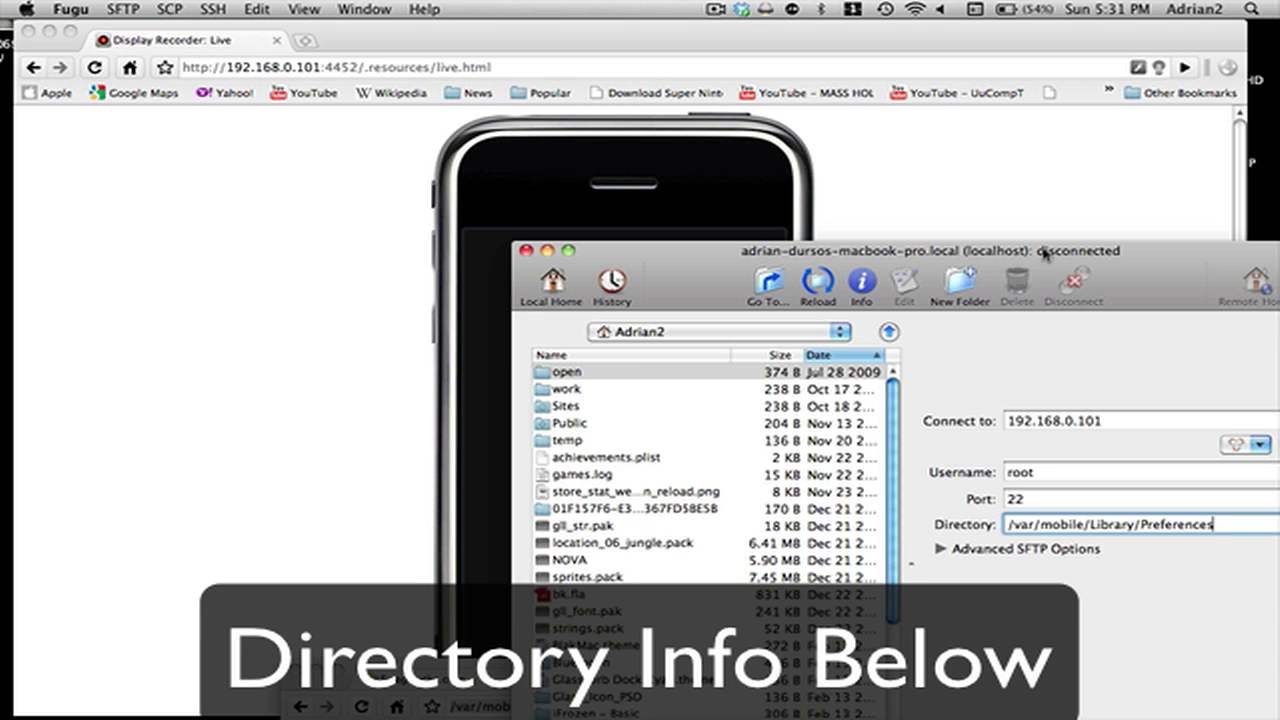
pyautogui.moveTo(1044, 252); pyautogui.dragTo(900, 220)
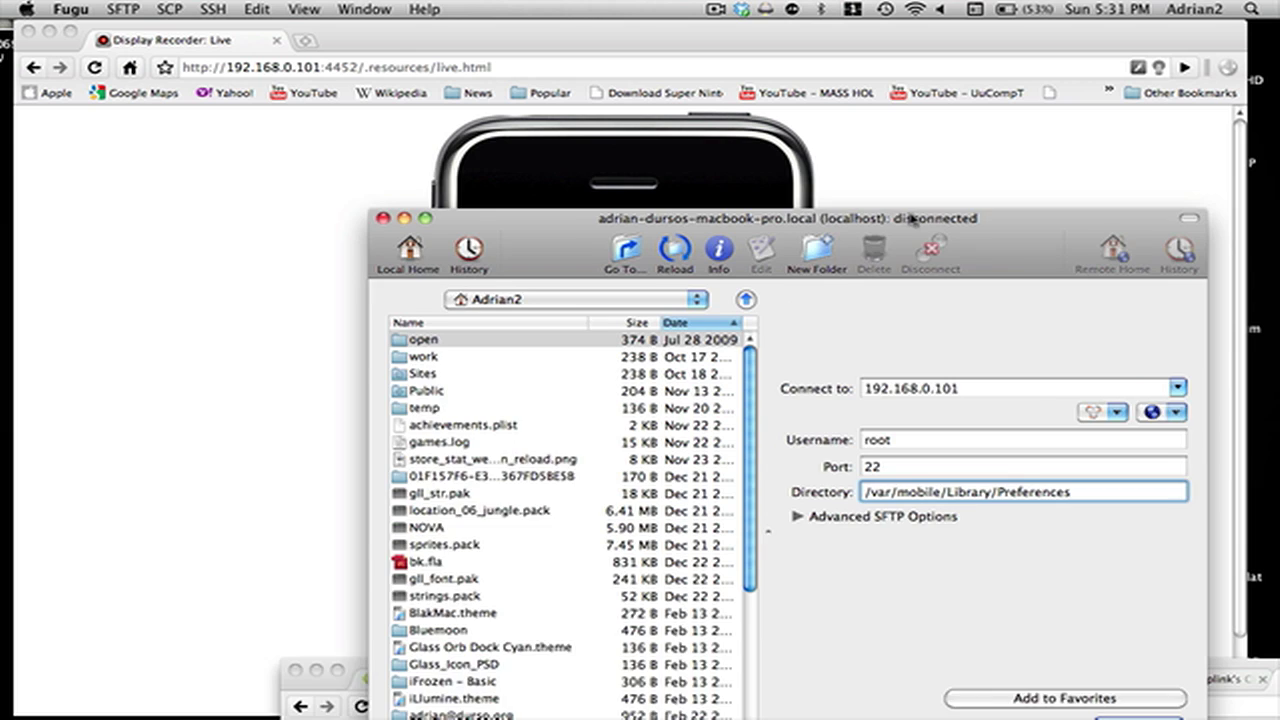
pyautogui.moveTo(912, 218); pyautogui.dragTo(885, 170)
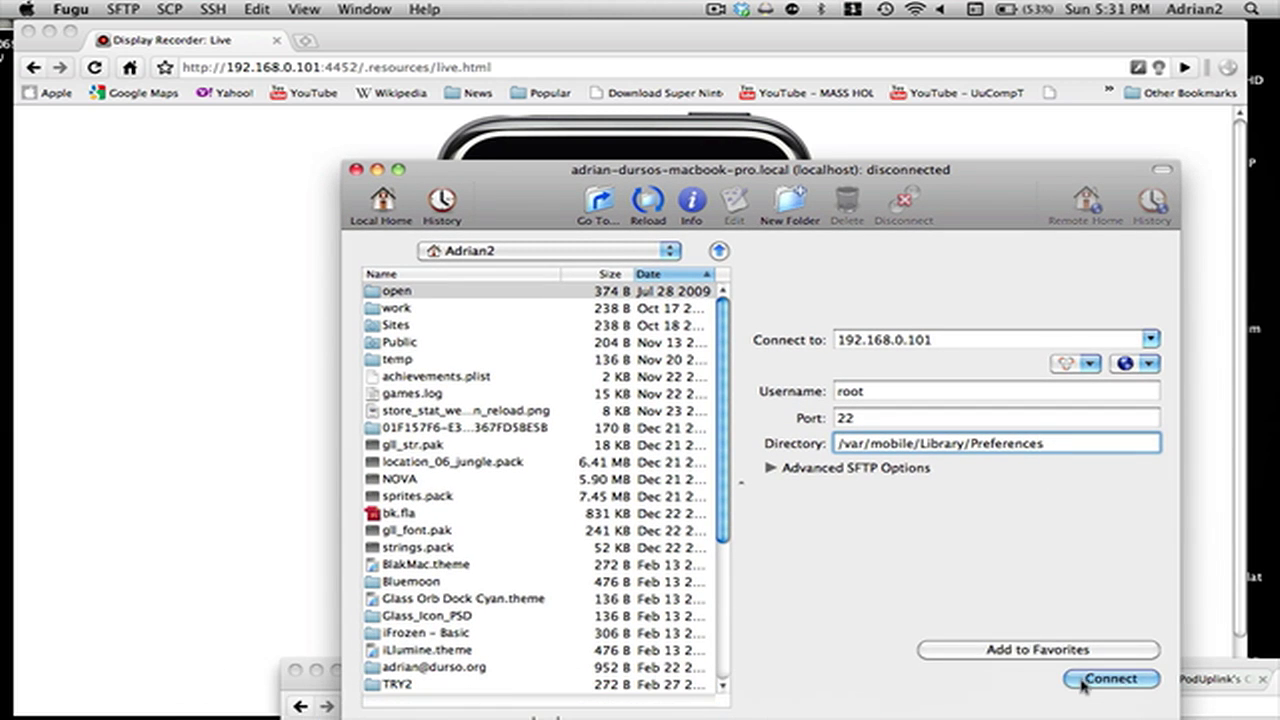
# Connect to 192.168.0.101 and log in with the root password.
pyautogui.press('Return')
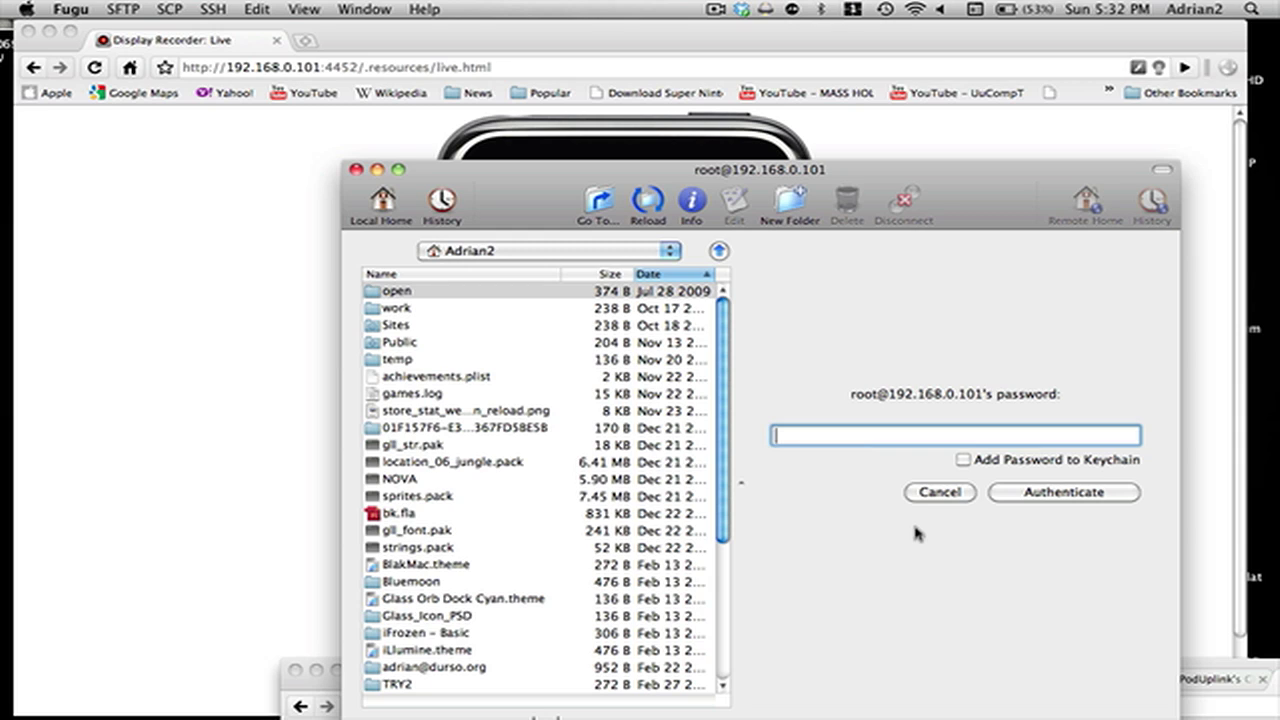
pyautogui.write('•••••••••')
pyautogui.press('Return')
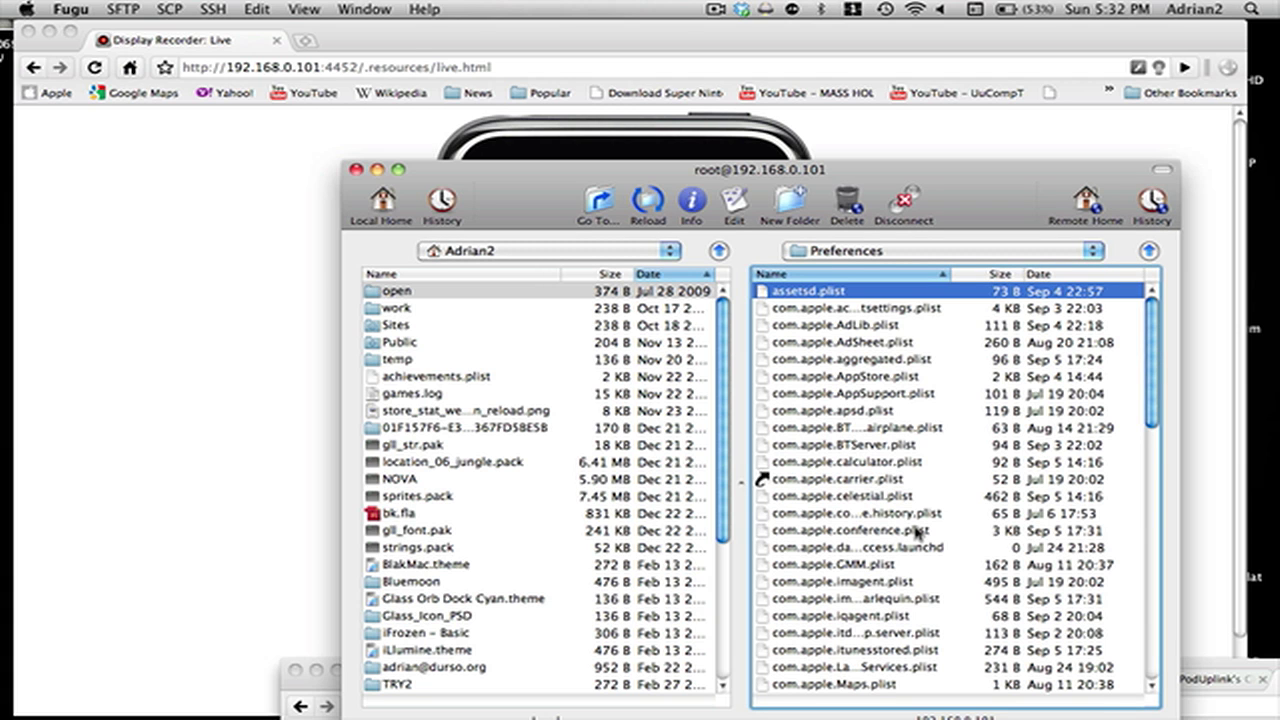
# Select the AndroidLock plist in the remote Preferences listing.
pyautogui.scroll(-20, 915, 532)
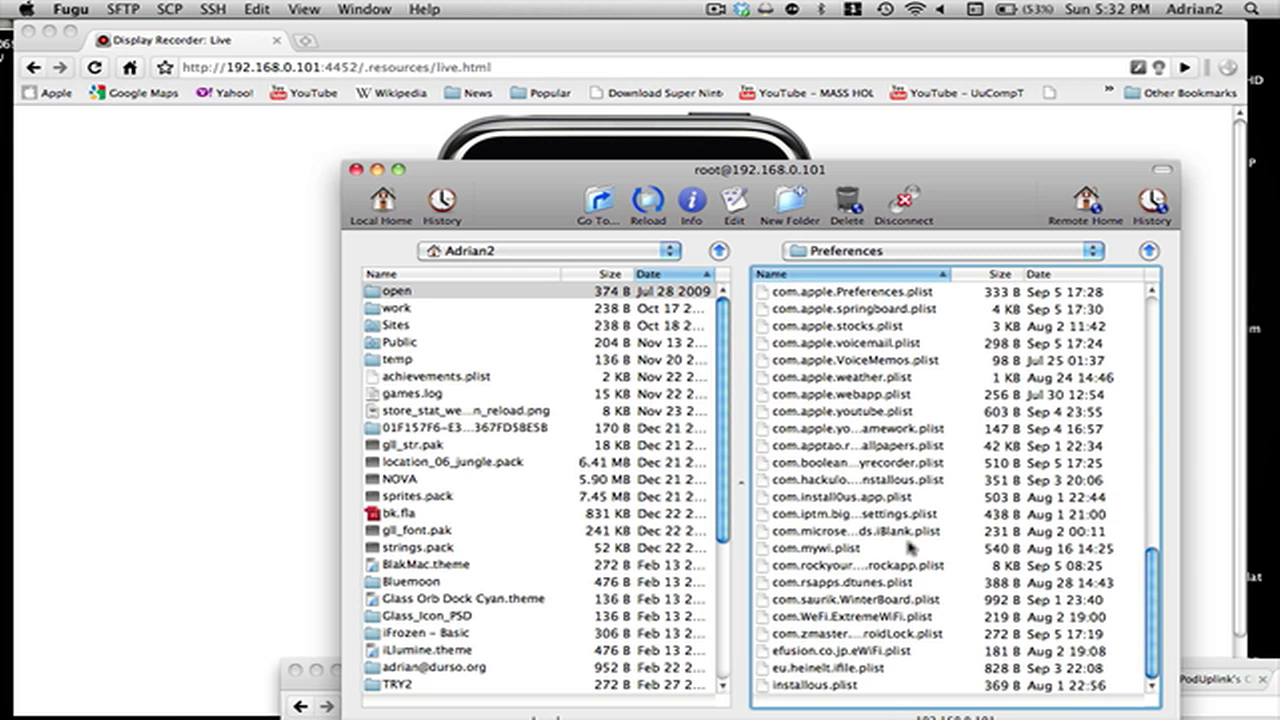
pyautogui.scroll(1, 866, 540)
pyautogui.click(818, 669)
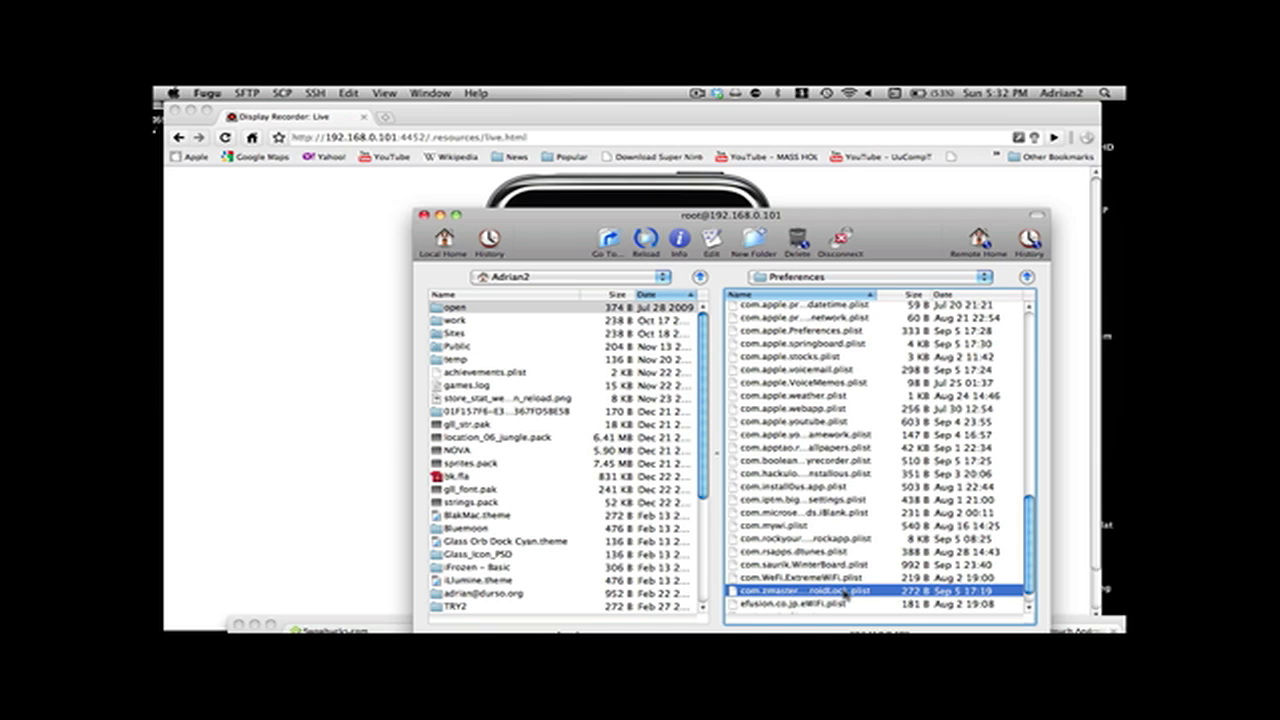
# Drag com.zmaster.AndroidLock.plist into the local home folder, overwriting the older copy, and select it.
pyautogui.moveTo(843, 592); pyautogui.dragTo(634, 618)
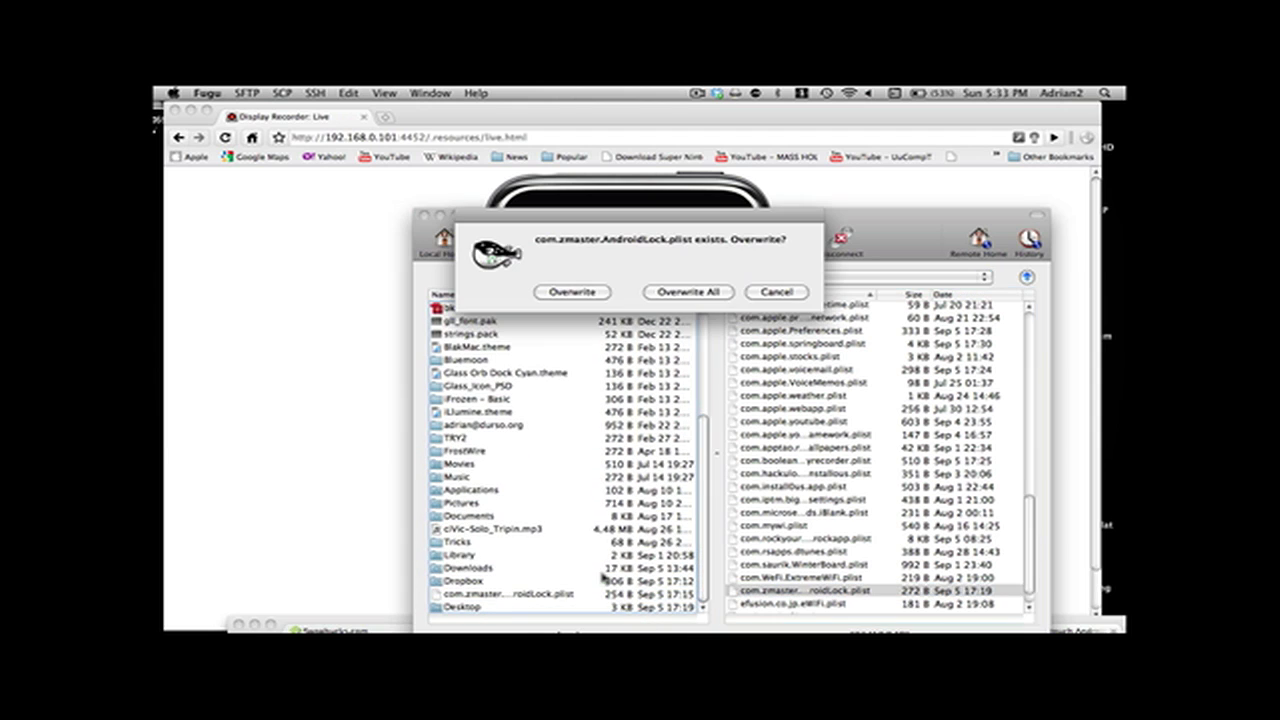
pyautogui.click(588, 300)
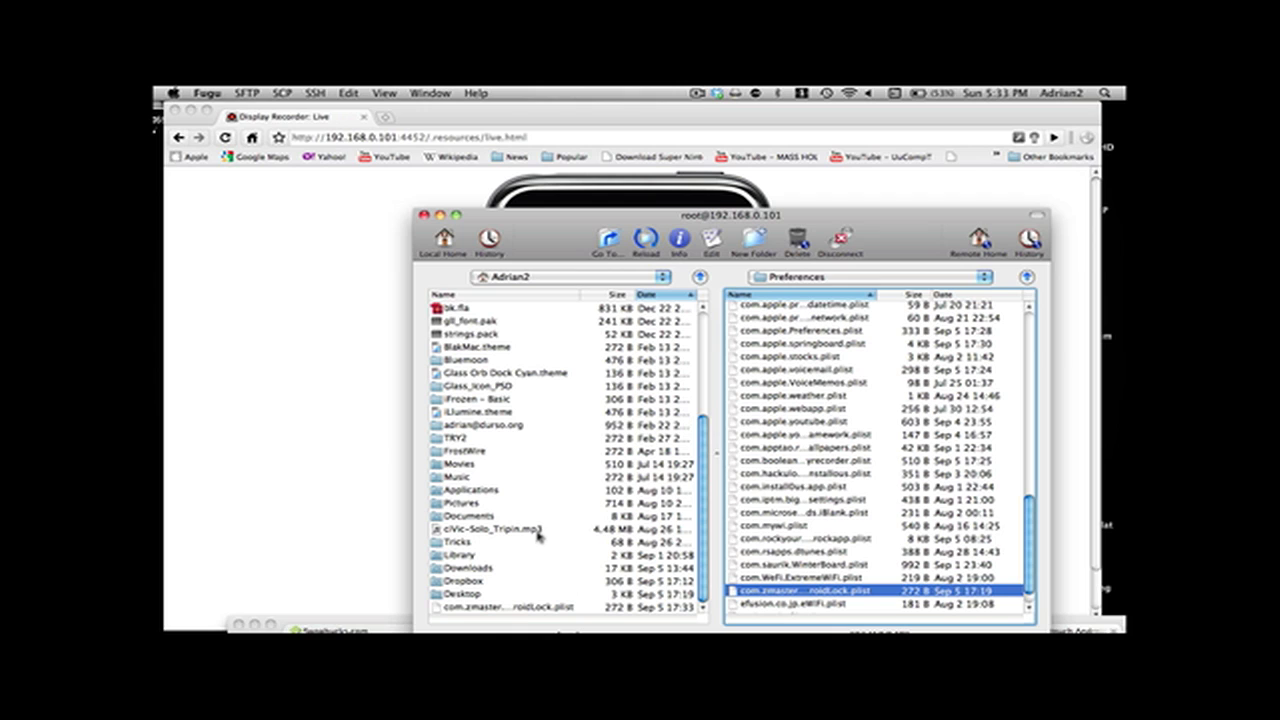
pyautogui.click(523, 607)
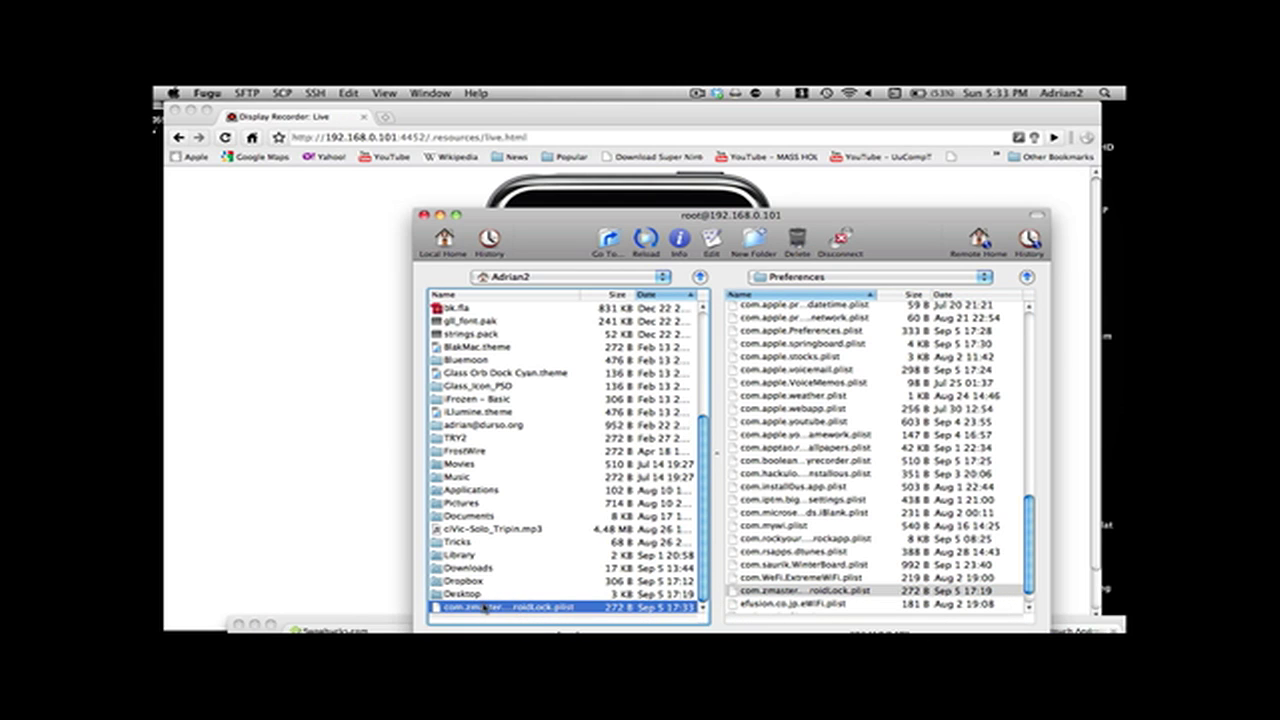
pyautogui.moveTo(484, 607); pyautogui.dragTo(566, 608)
pyautogui.click(494, 610)
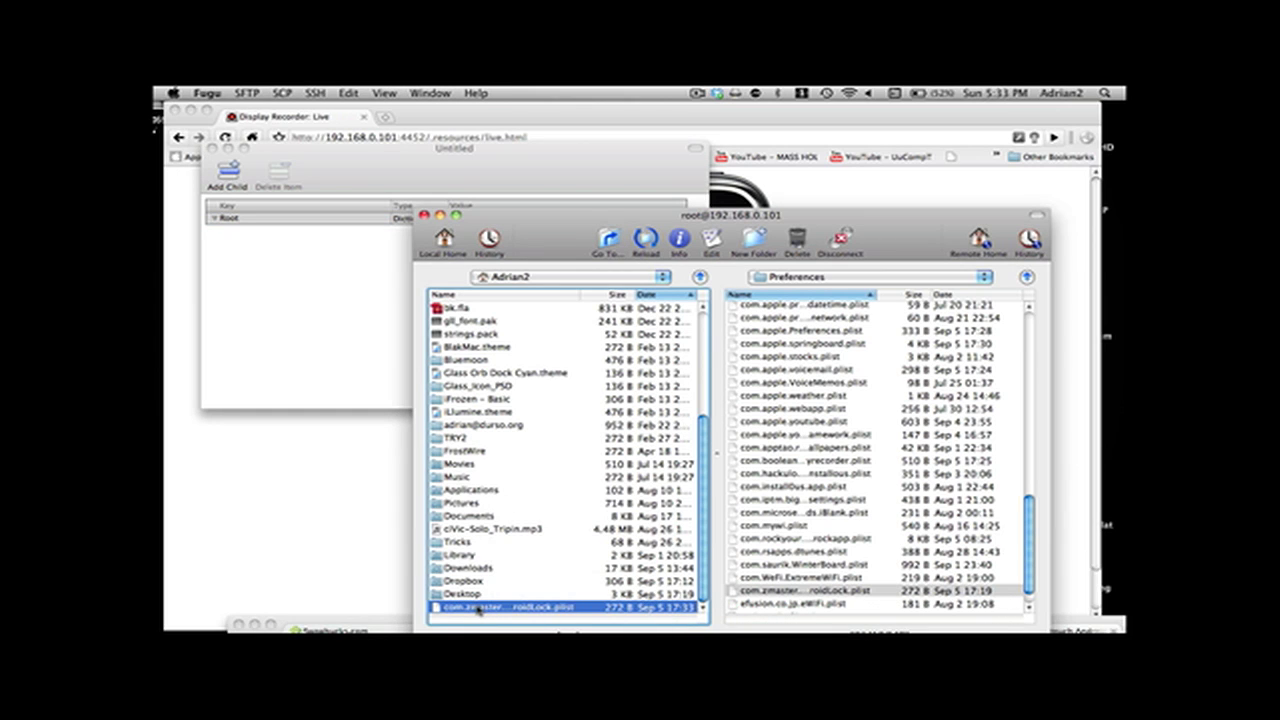
pyautogui.rightClick(477, 607)
pyautogui.click(510, 522)
pyautogui.click(417, 386)
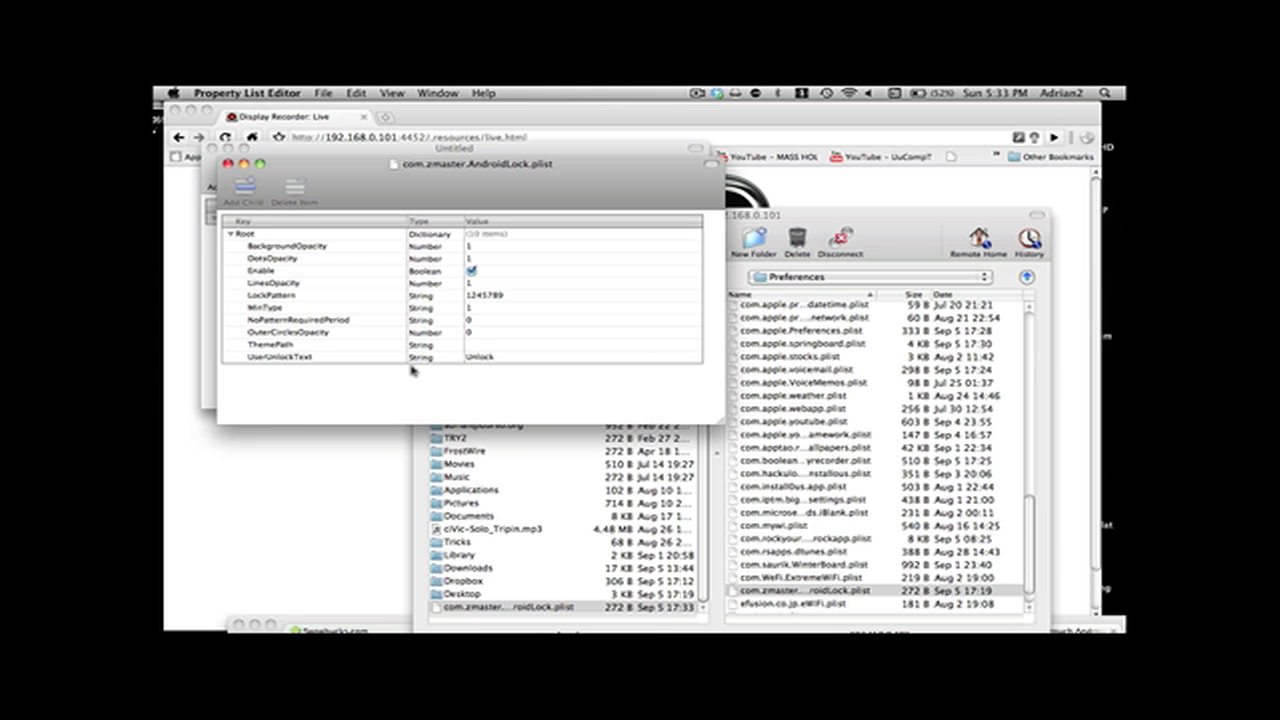
pyautogui.click(481, 297)
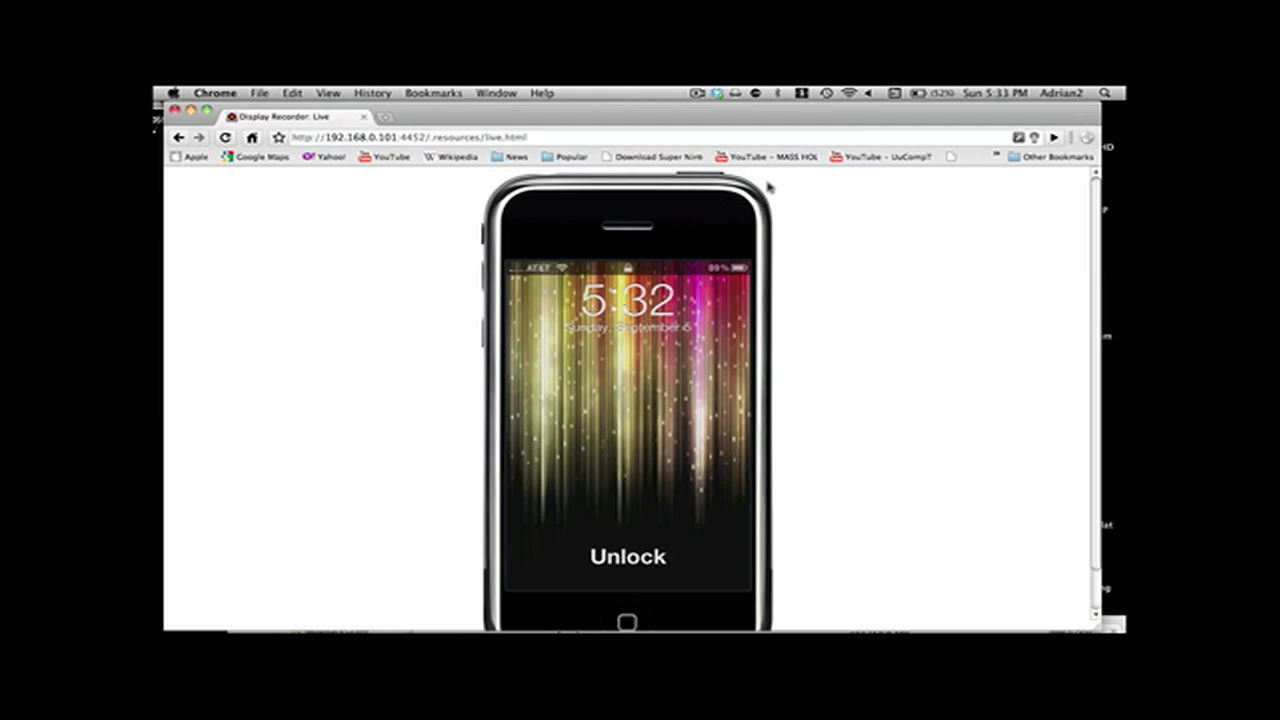
pyautogui.click(766, 185)
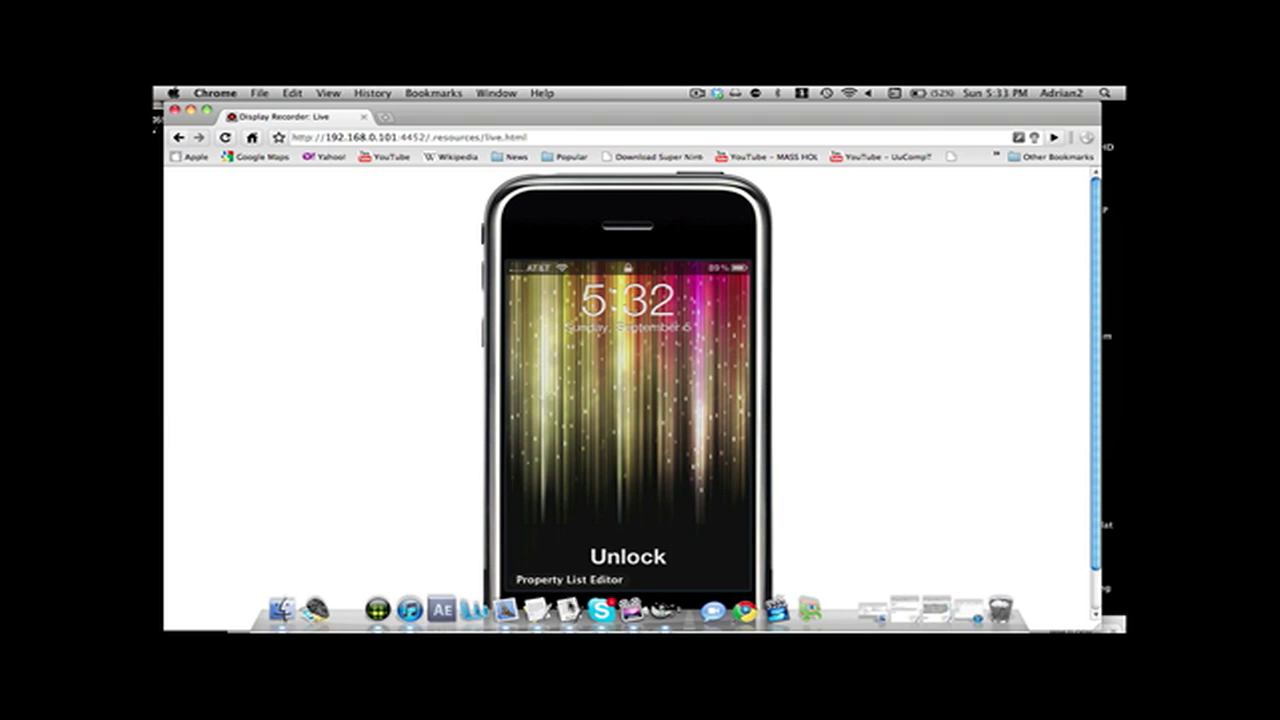
pyautogui.click(570, 606)
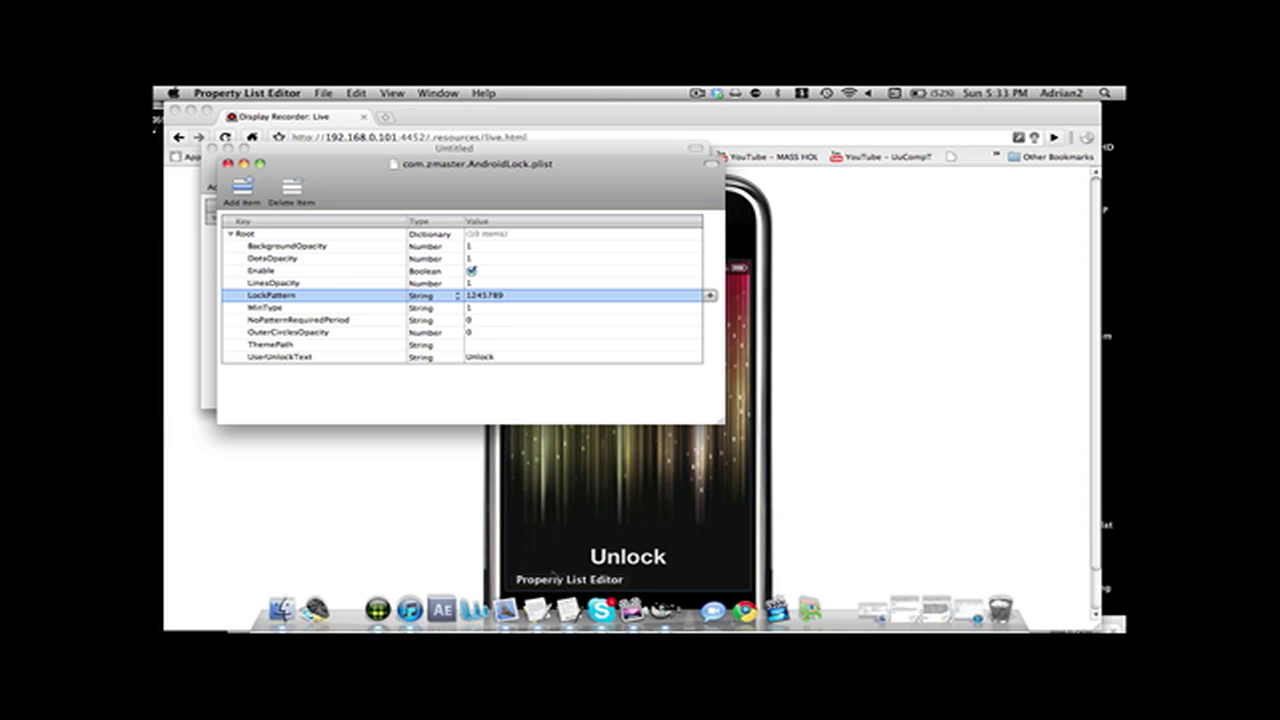
pyautogui.click(481, 295)
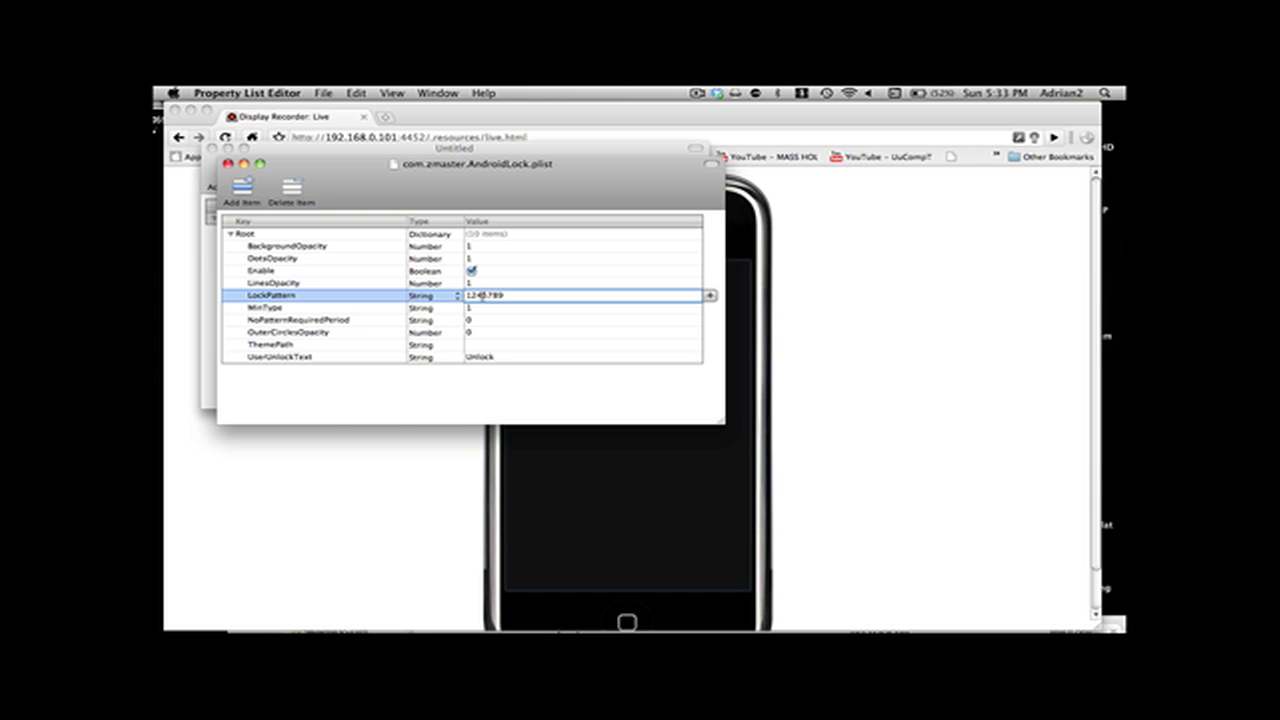
pyautogui.doubleClick(481, 295)
pyautogui.press('Return')
pyautogui.press('F9')
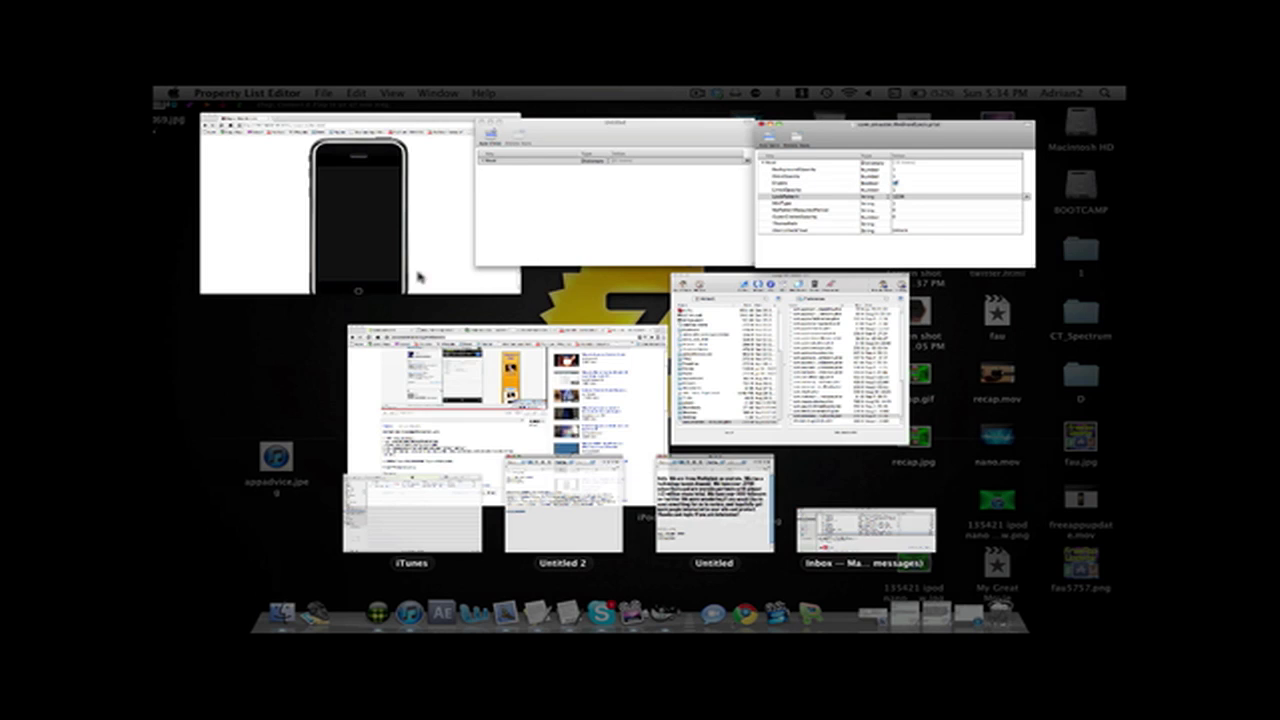
pyautogui.click(737, 337)
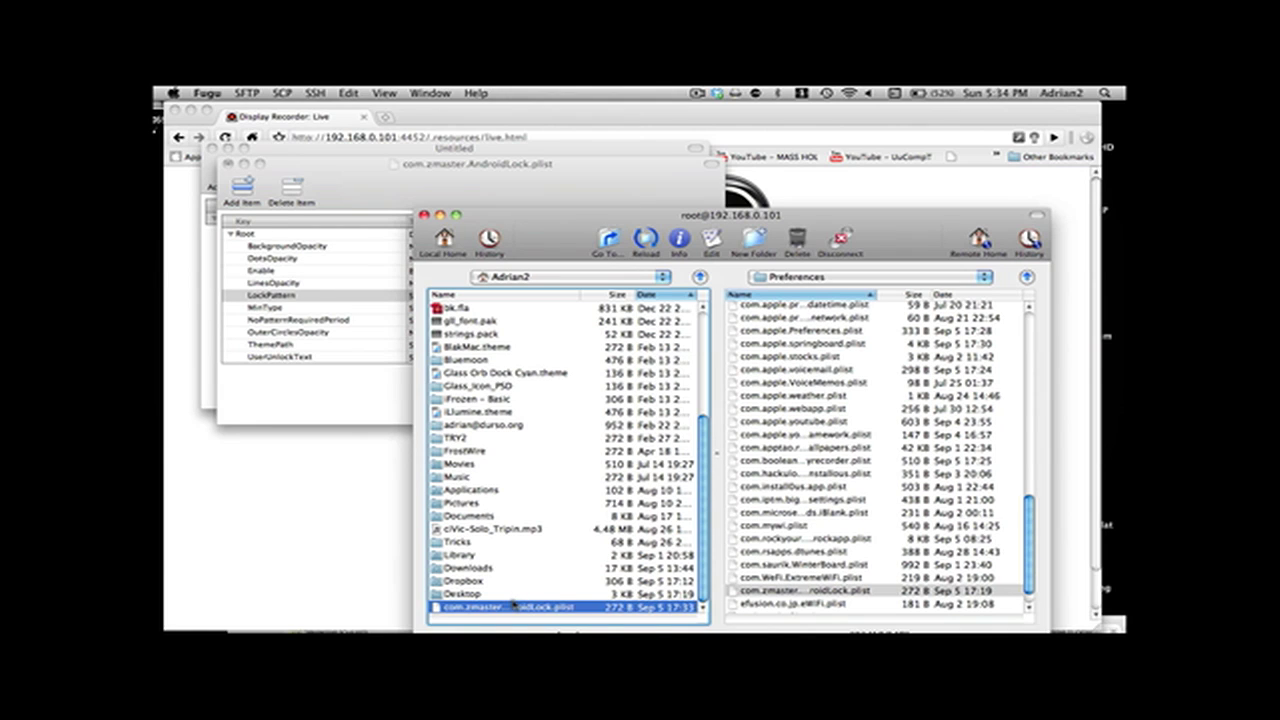
pyautogui.moveTo(512, 606); pyautogui.dragTo(855, 550)
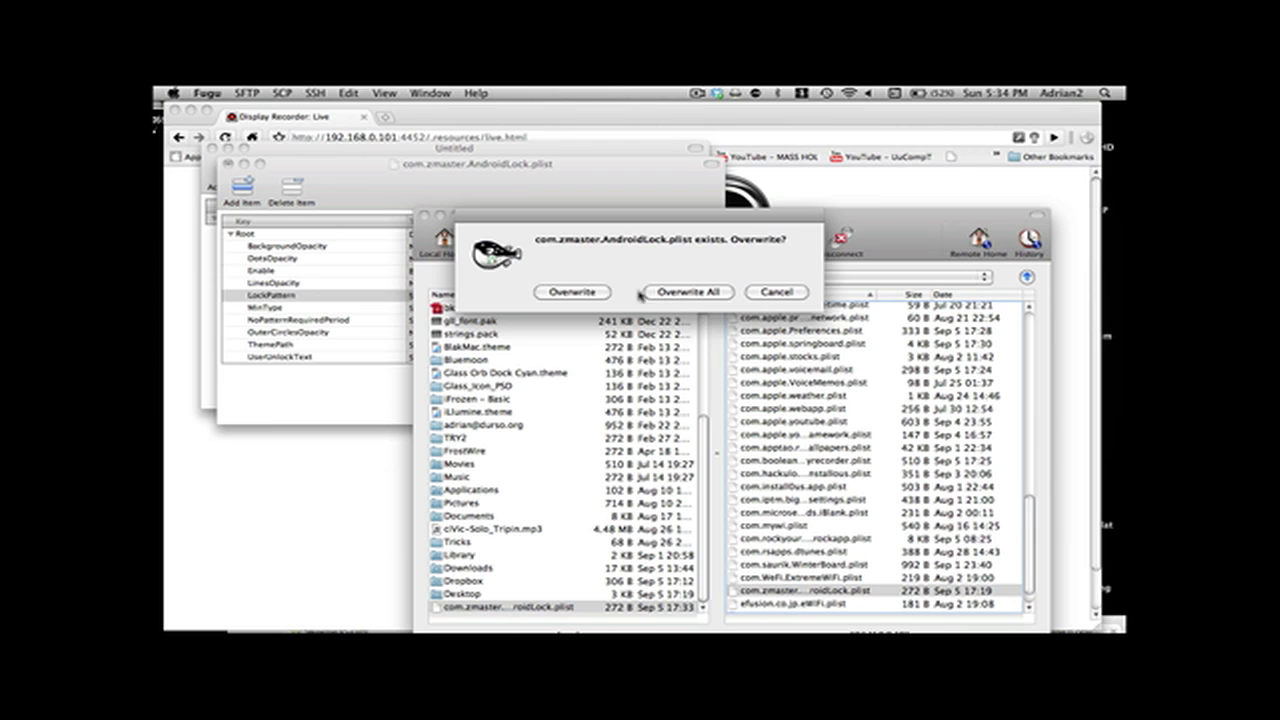
pyautogui.click(598, 293)
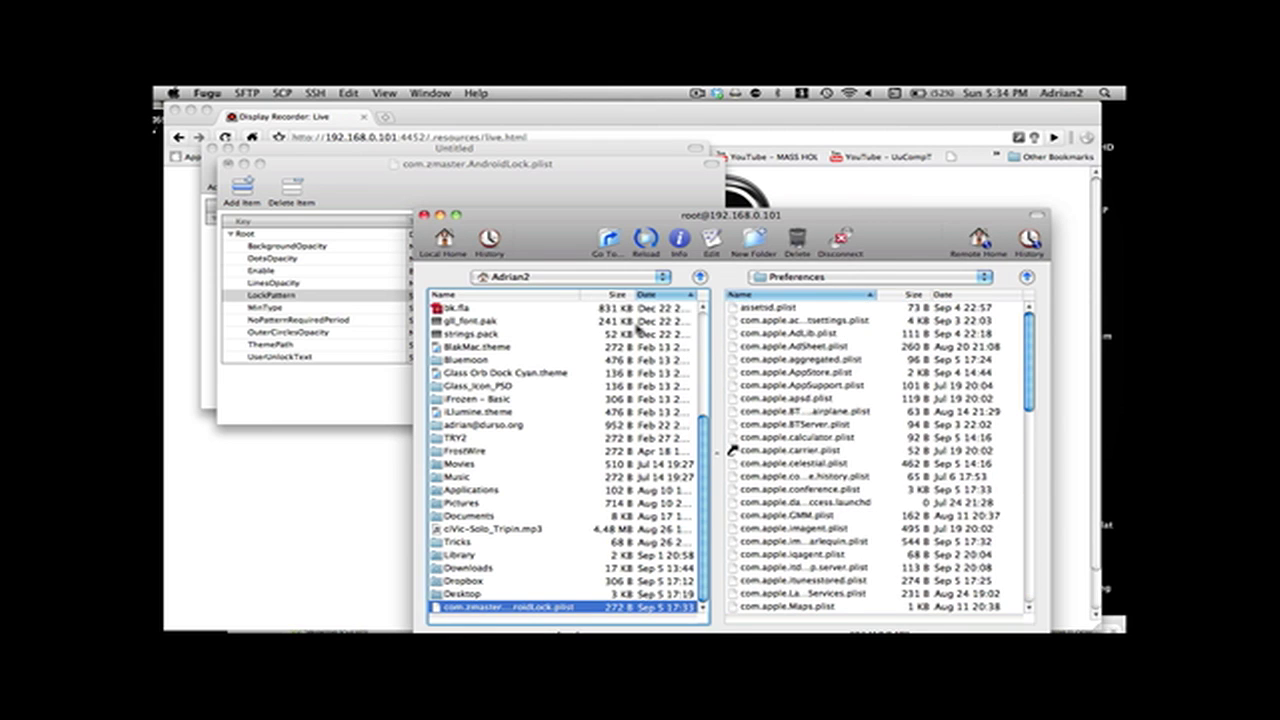
pyautogui.click(354, 507)
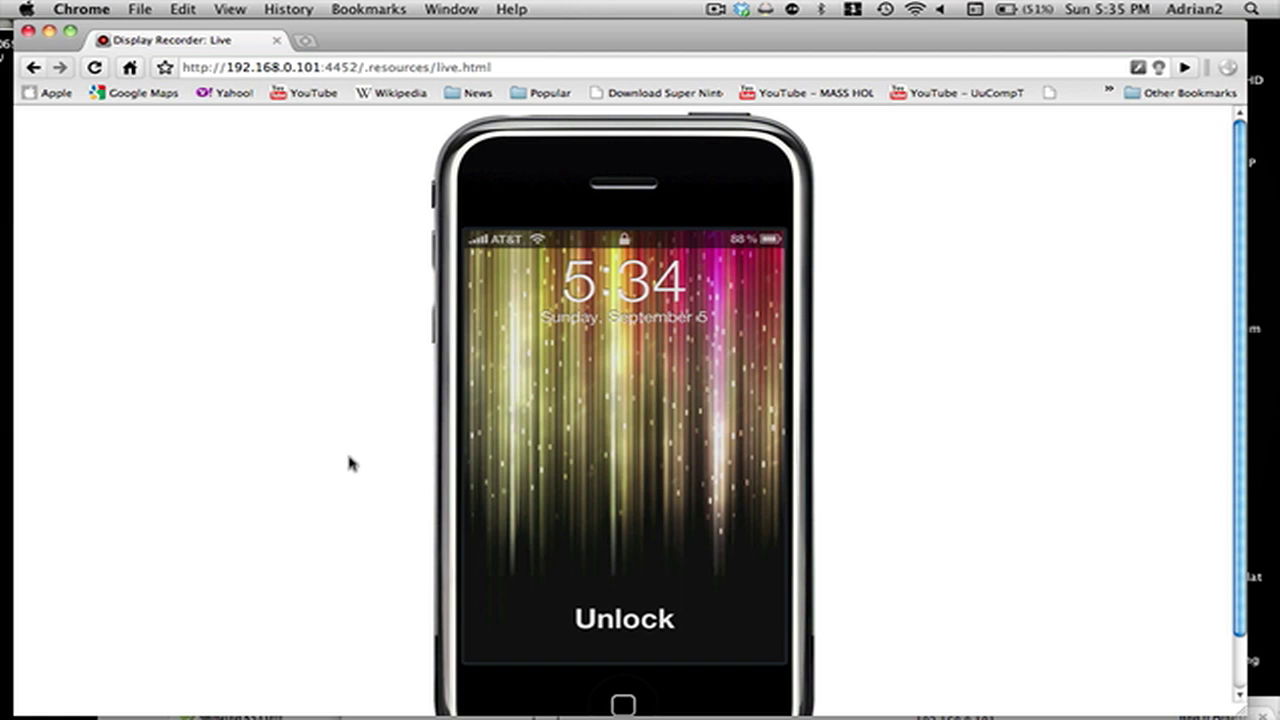
# Scroll down the Display Recorder page to watch the mirrored iPhone's screen.
pyautogui.scroll(-3, 348, 458)
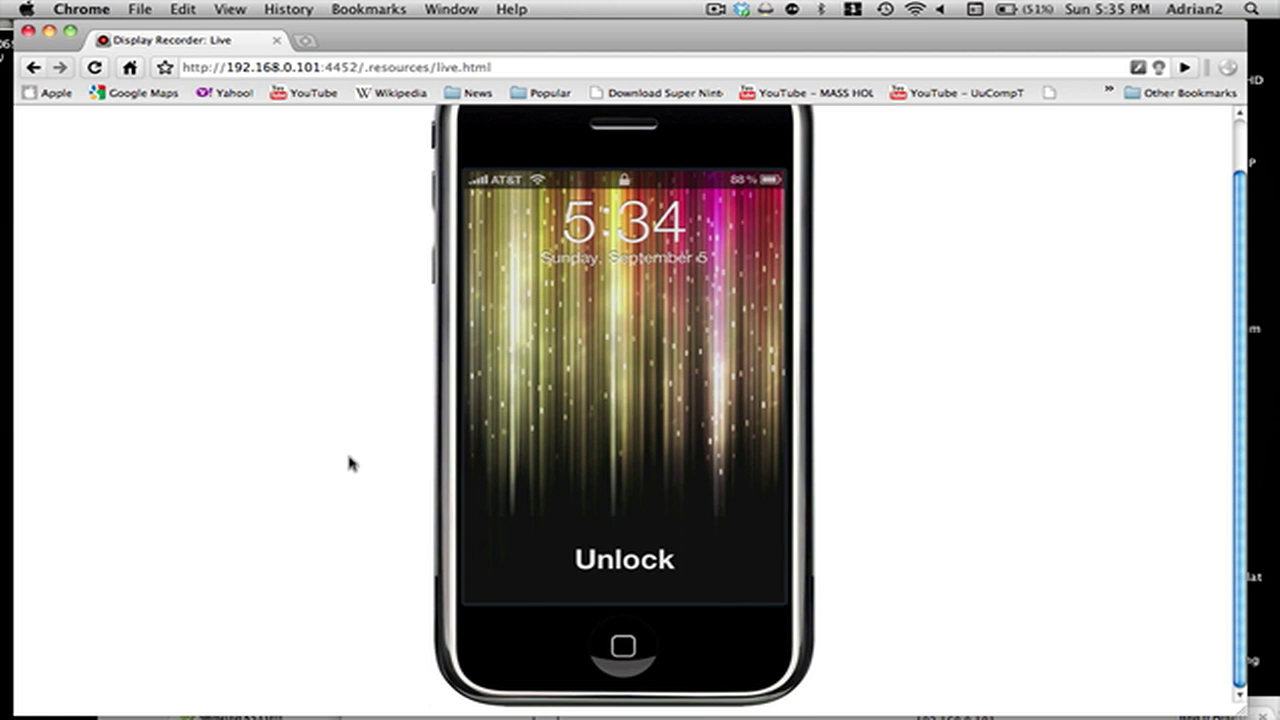